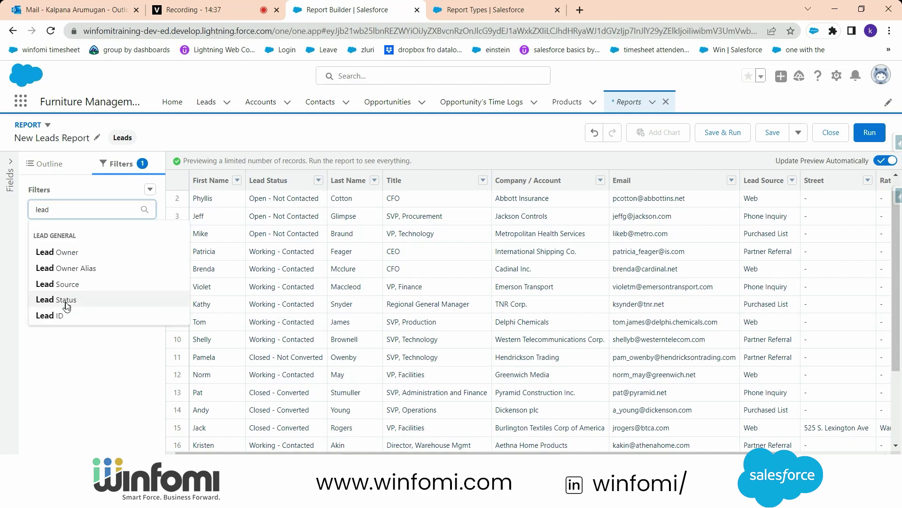
Step: Add a Lead Status filter with the equals operator and all status values selected, and apply it
{"action": "left_click", "coordinate": [66, 306]}
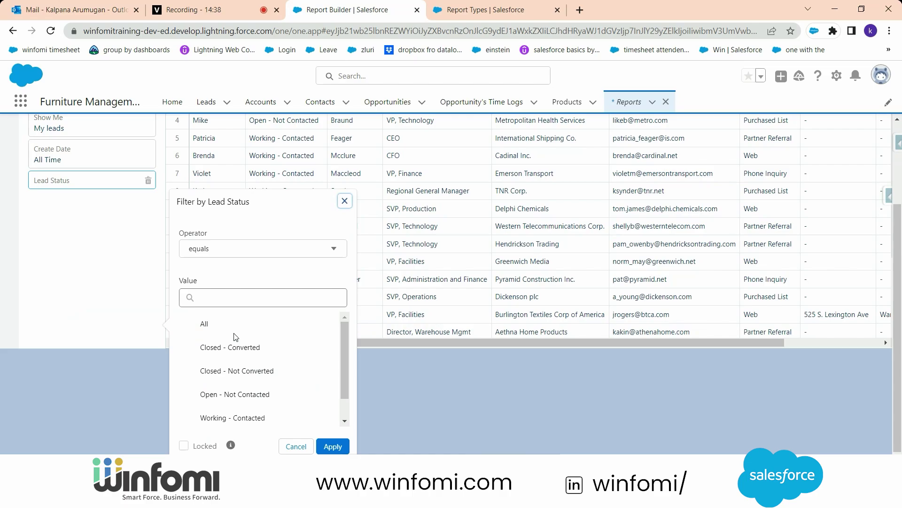
{"action": "left_click", "coordinate": [205, 327]}
{"action": "left_click", "coordinate": [205, 328]}
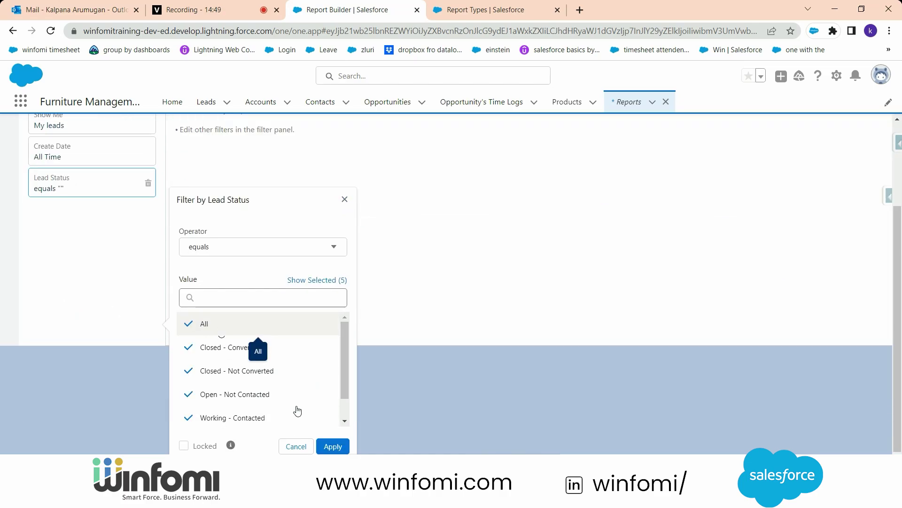
{"action": "left_click", "coordinate": [332, 446]}
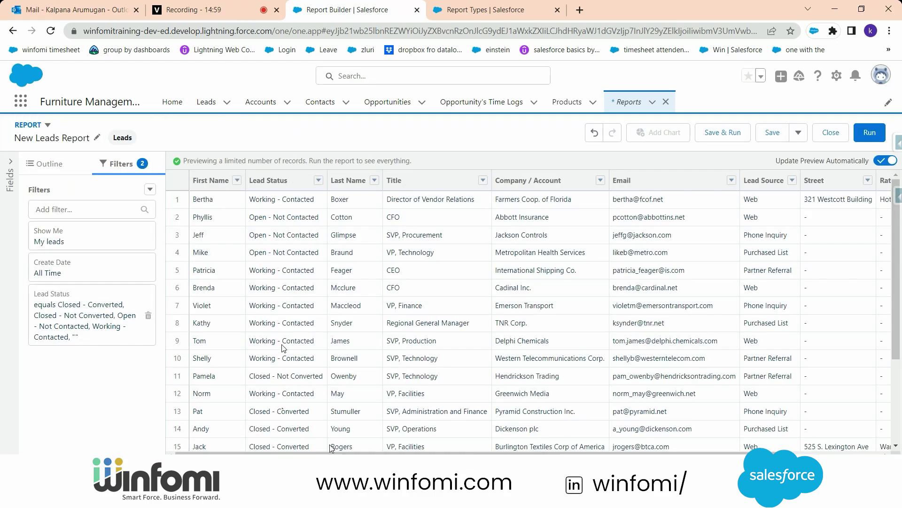
Step: Create a bucket column from the Lead Status column and name it Lead Stage Bucket
{"action": "left_click", "coordinate": [319, 181]}
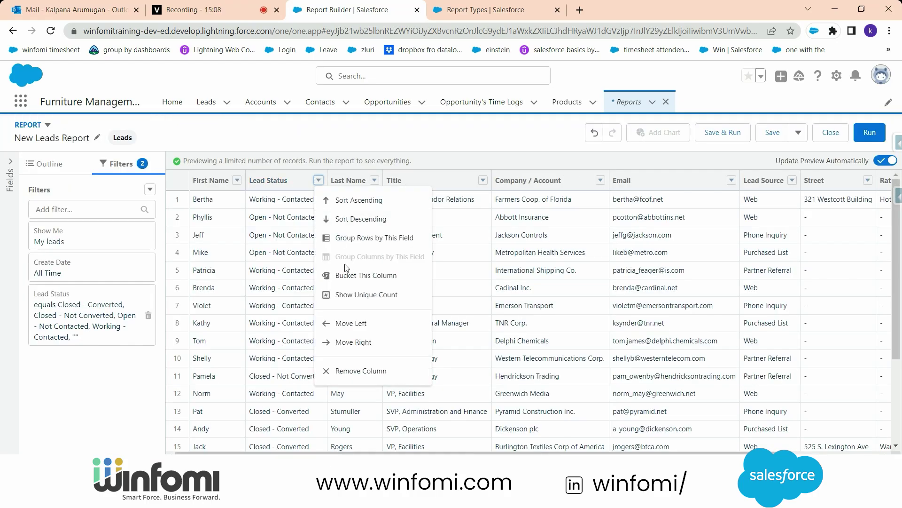
{"action": "left_click", "coordinate": [350, 275]}
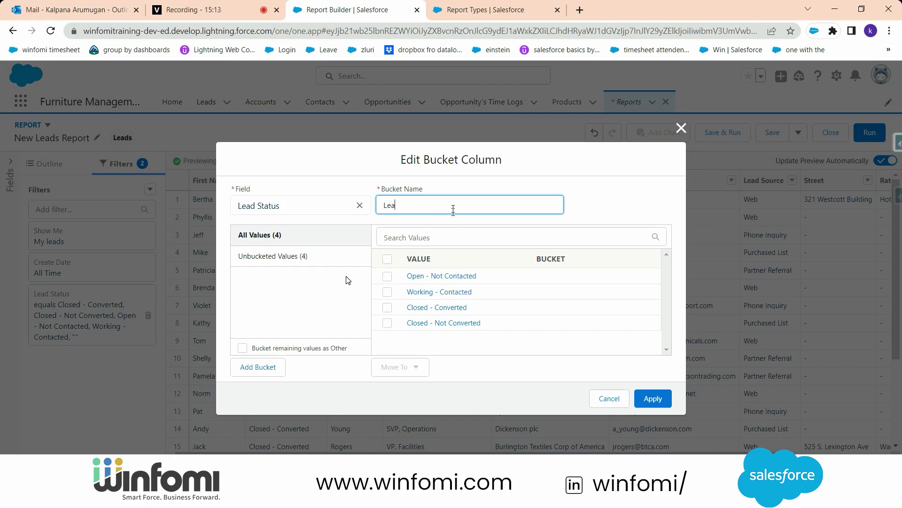
{"action": "type", "text": "Lead Stage Bucket"}
{"action": "left_click", "coordinate": [347, 277]}
Step: Add a bucket named open and move the Open - Not Contacted and Working - Contacted values into it
{"action": "left_click", "coordinate": [388, 277]}
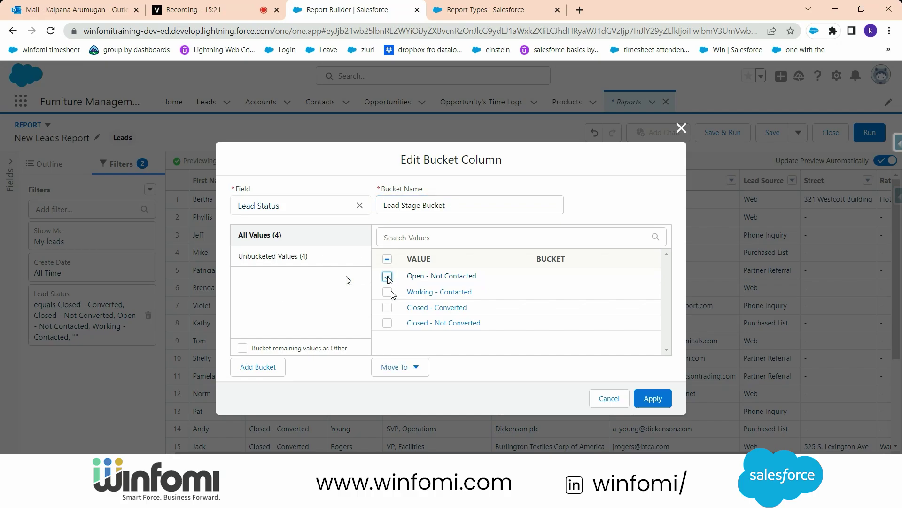
{"action": "left_click", "coordinate": [387, 292]}
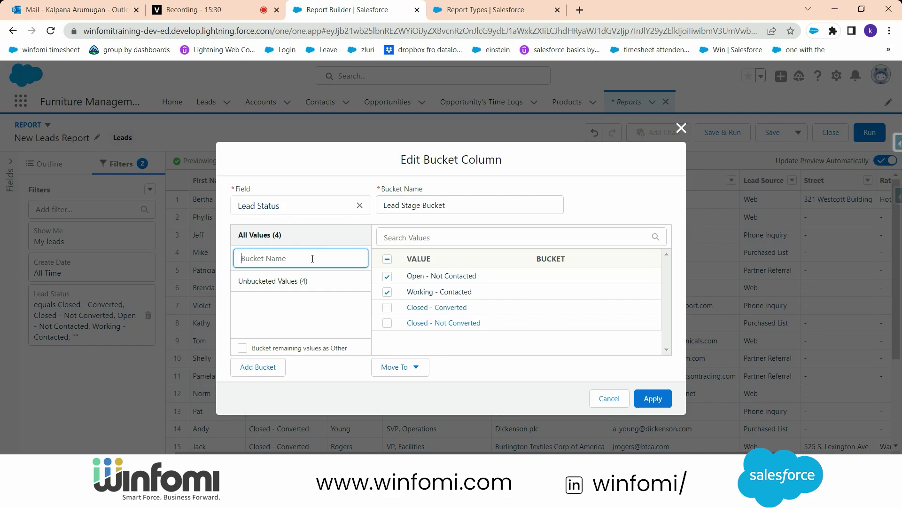
{"action": "type", "text": "o"}
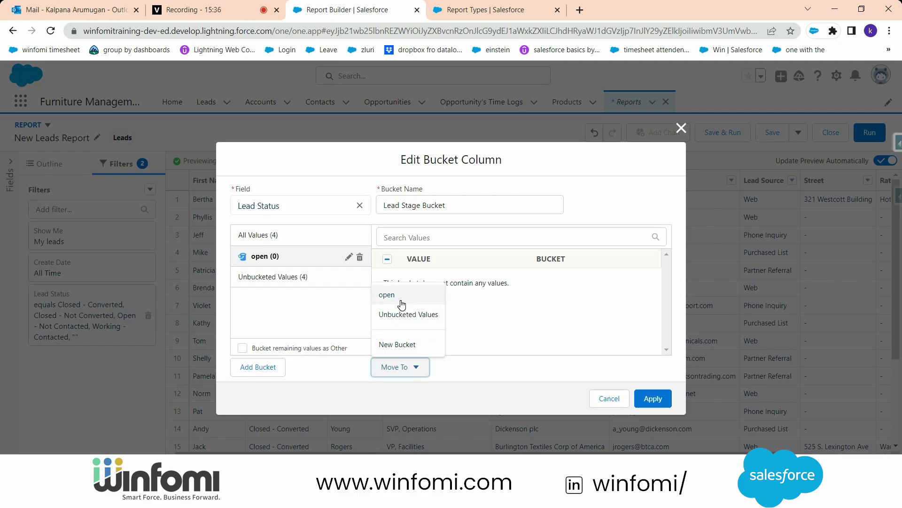
{"action": "left_click", "coordinate": [402, 296]}
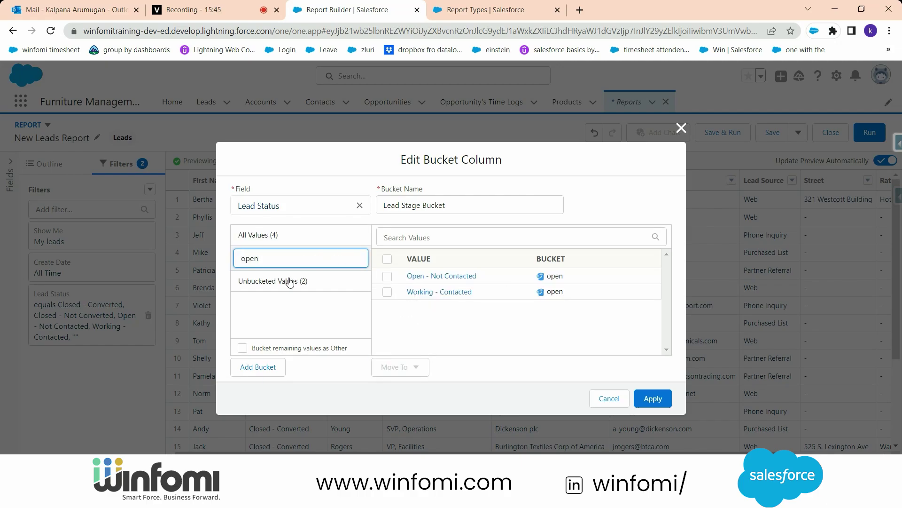
Step: Add a Closed bucket holding Closed - Converted and Closed - Not Converted, and apply the bucket column
{"action": "left_click", "coordinate": [288, 280]}
{"action": "left_click", "coordinate": [283, 261]}
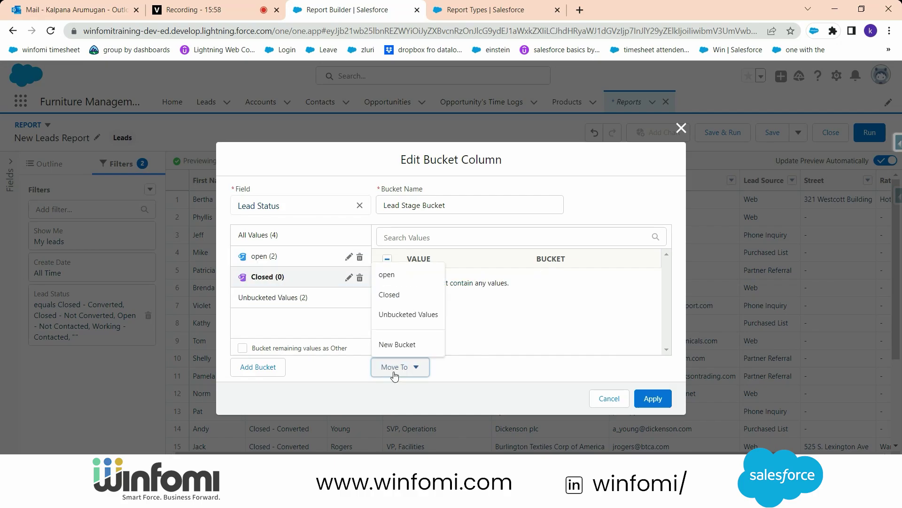
{"action": "left_click", "coordinate": [398, 296]}
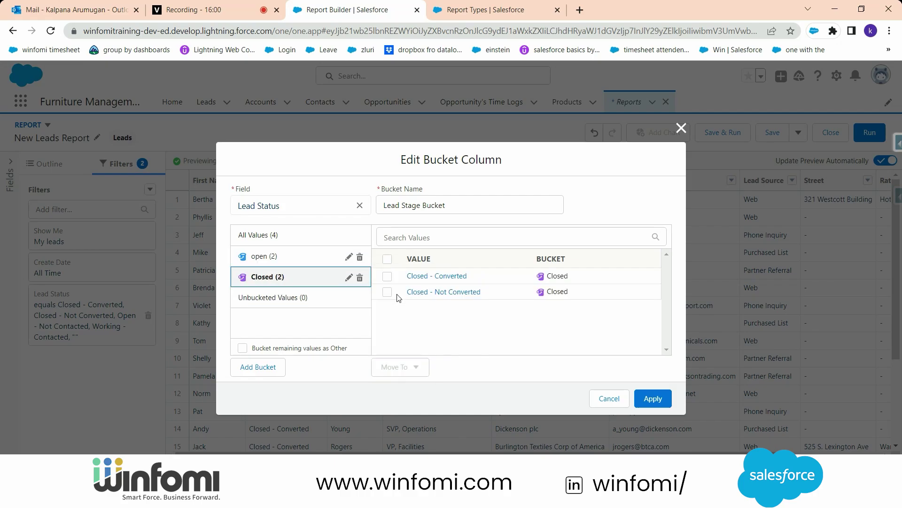
{"action": "left_click", "coordinate": [654, 399]}
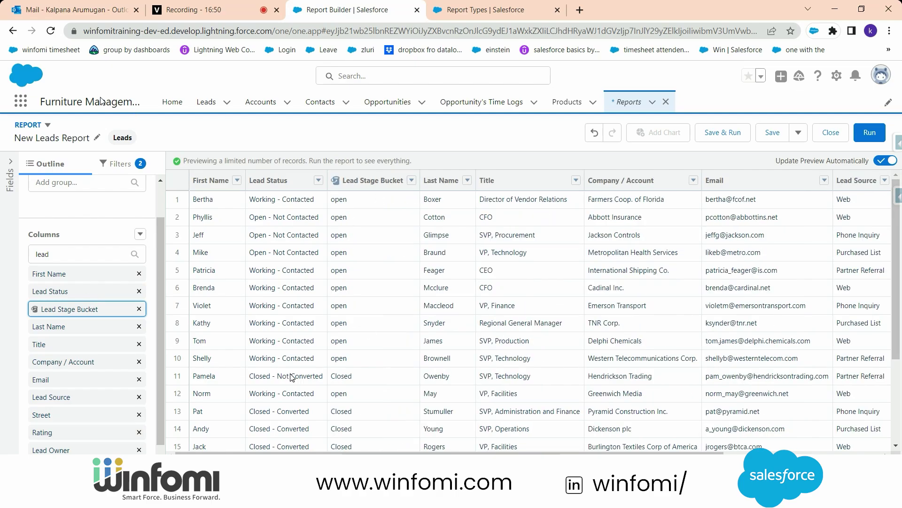
Step: Group the report rows by Lead Status
{"action": "left_click", "coordinate": [115, 167]}
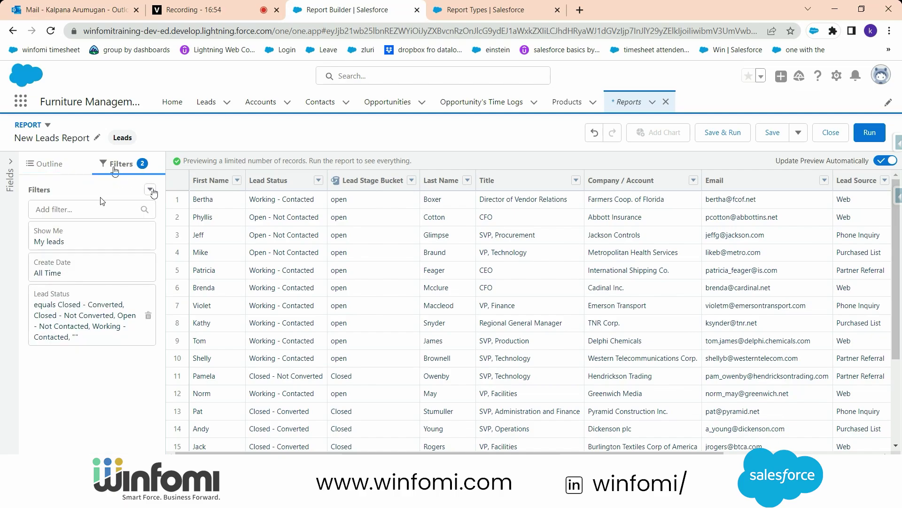
{"action": "left_click", "coordinate": [46, 165]}
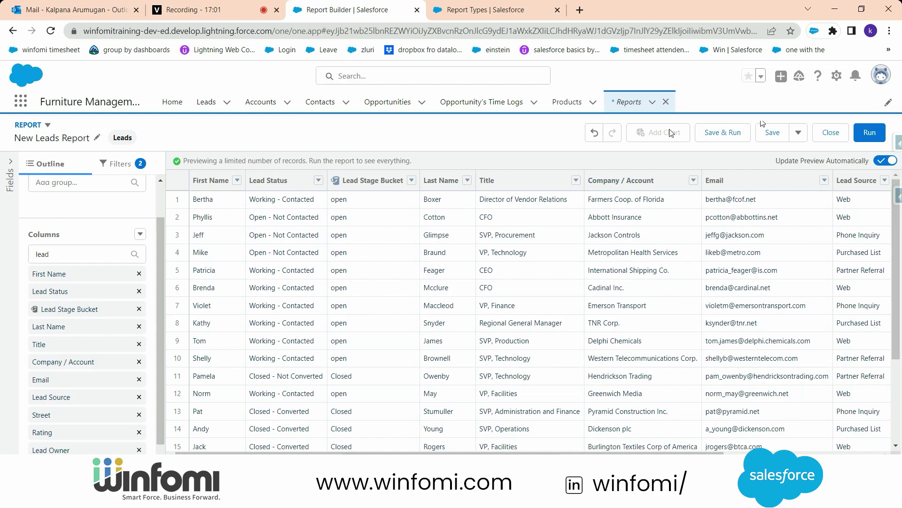
{"action": "scroll", "coordinate": [161, 300], "scroll_direction": "up", "scroll_amount": 2}
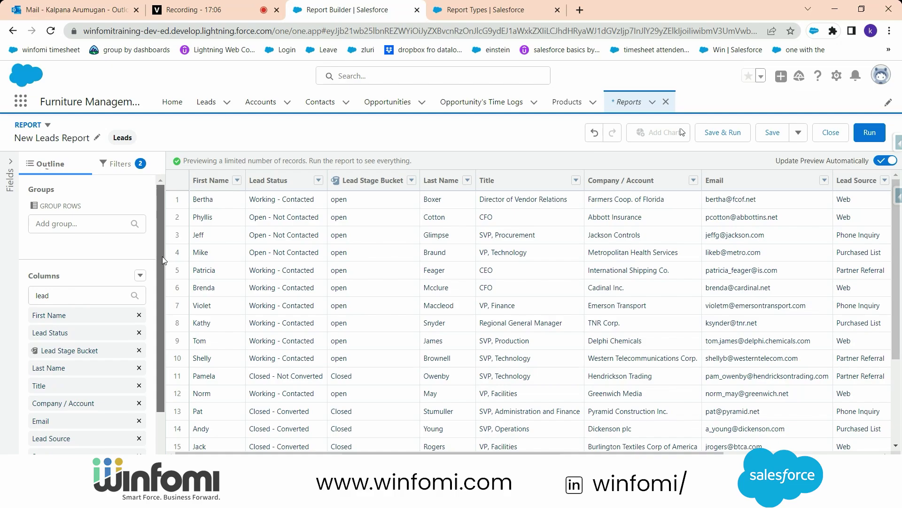
{"action": "left_click", "coordinate": [100, 227]}
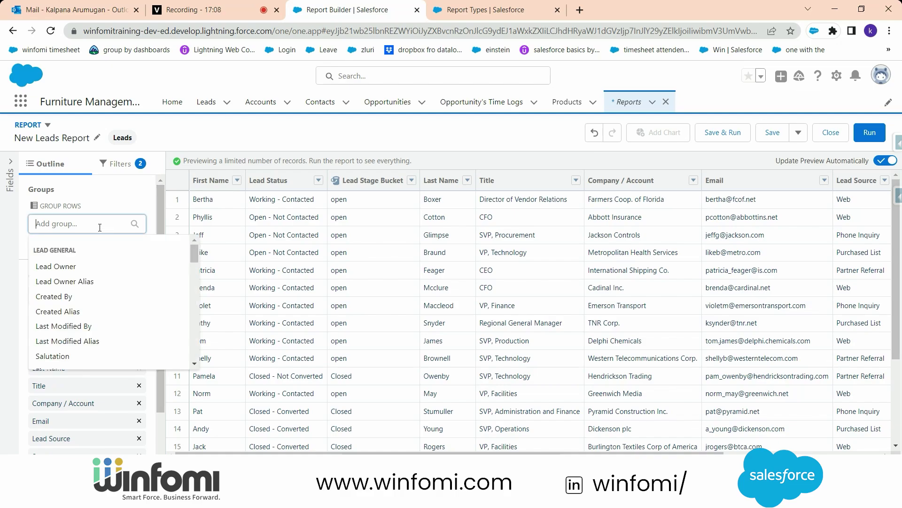
{"action": "type", "text": "lead"}
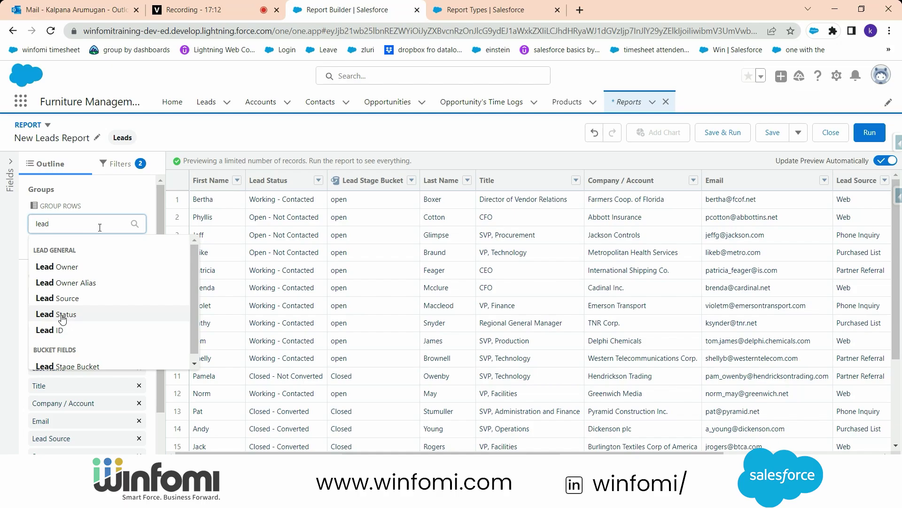
{"action": "left_click", "coordinate": [62, 319]}
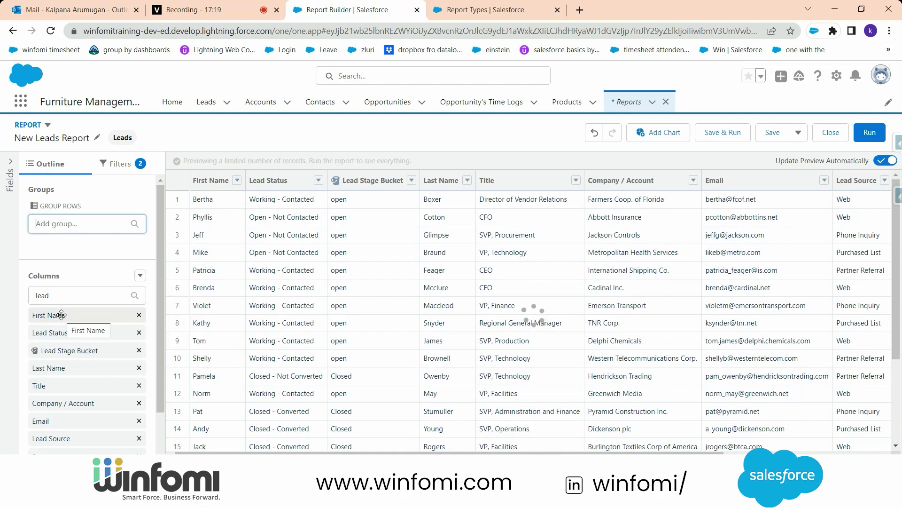
Step: Group the report columns by Lead Source
{"action": "left_click", "coordinate": [75, 287]}
{"action": "type", "text": "lead"}
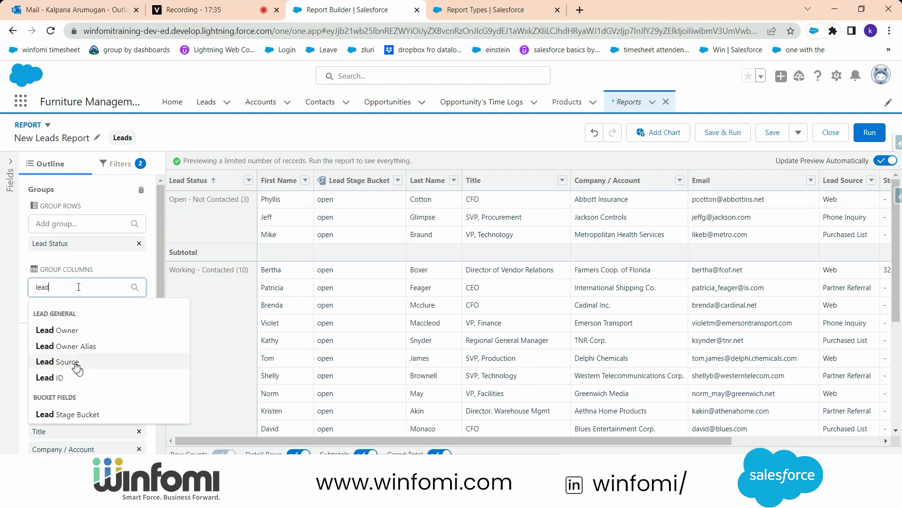
{"action": "left_click", "coordinate": [76, 363]}
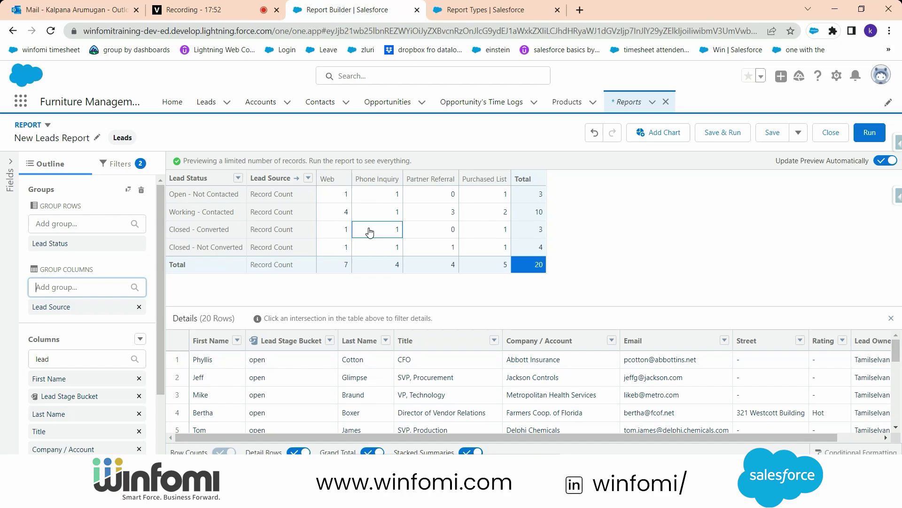
Step: Add a chart to the report and display it as a donut
{"action": "left_click", "coordinate": [666, 141]}
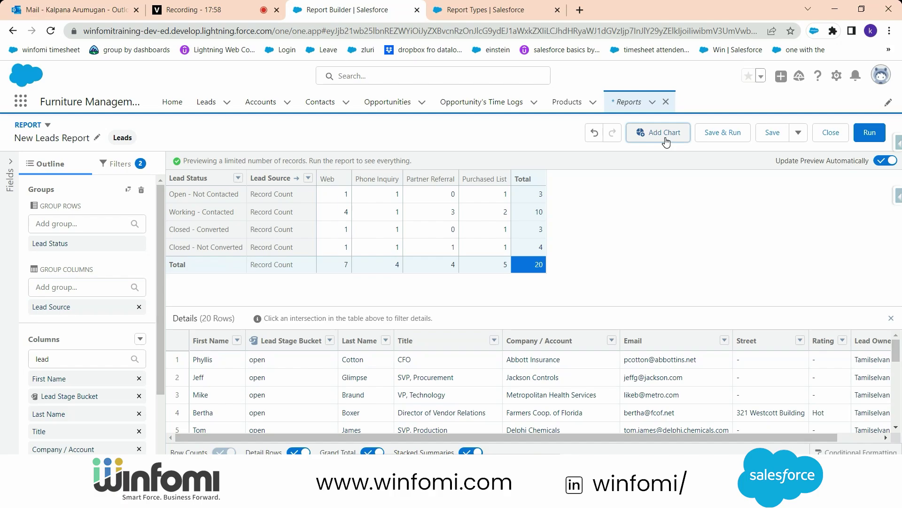
{"action": "left_click", "coordinate": [666, 135]}
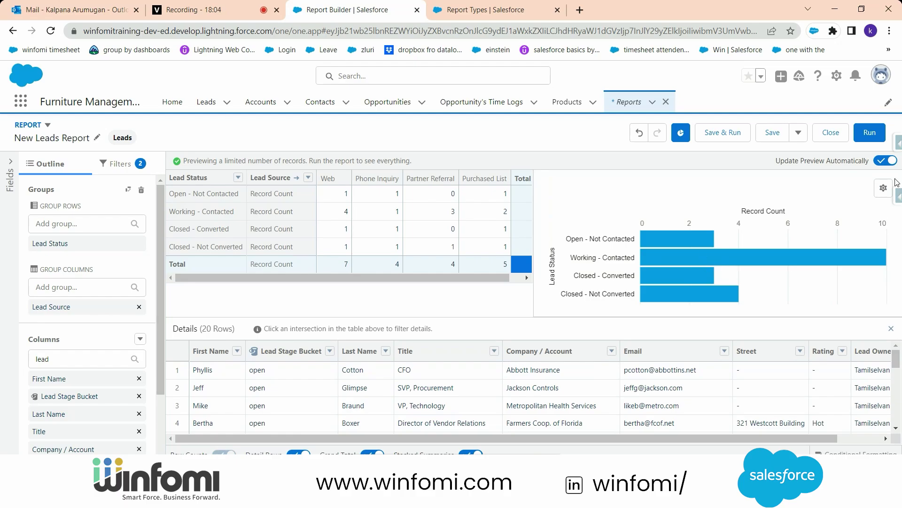
{"action": "left_click", "coordinate": [884, 187]}
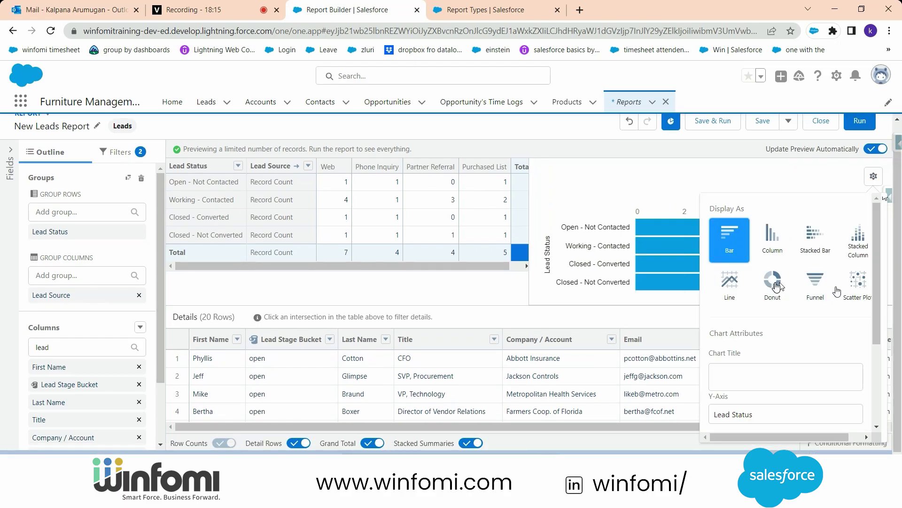
{"action": "left_click", "coordinate": [776, 285]}
{"action": "left_click", "coordinate": [884, 188]}
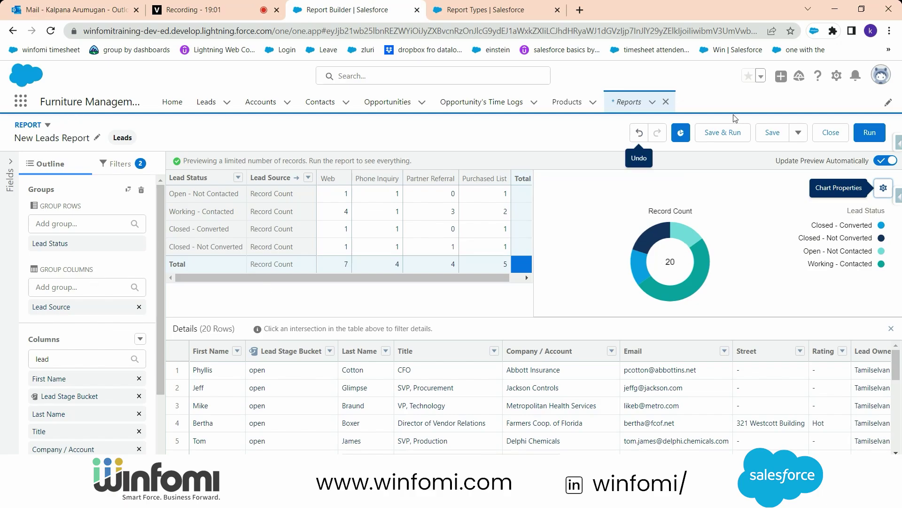
Step: Save and run the New Leads Report, storing it in the Public Reports folder
{"action": "left_click", "coordinate": [723, 132]}
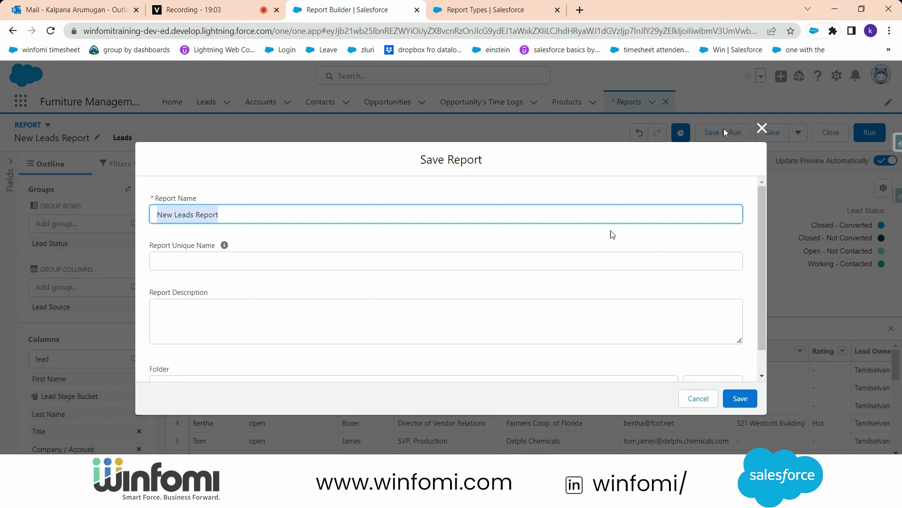
{"action": "left_click", "coordinate": [406, 260]}
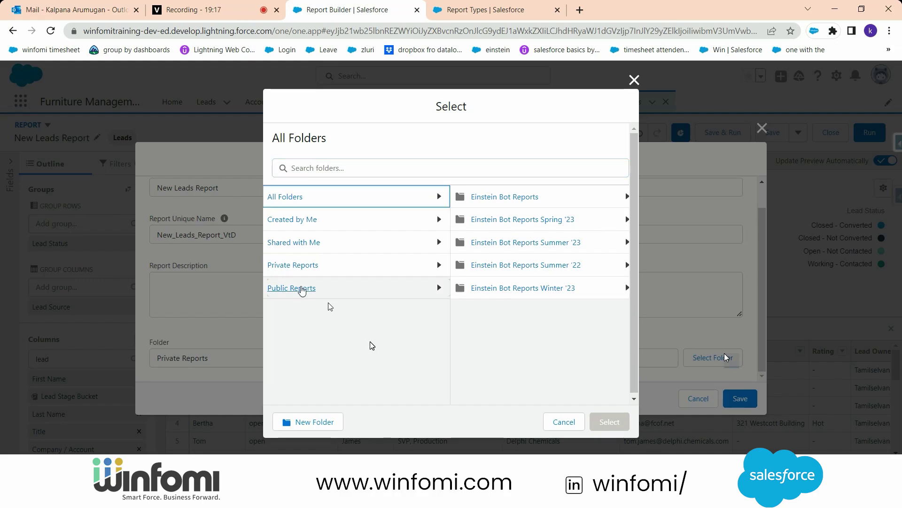
{"action": "left_click", "coordinate": [301, 288]}
{"action": "left_click", "coordinate": [202, 7]}
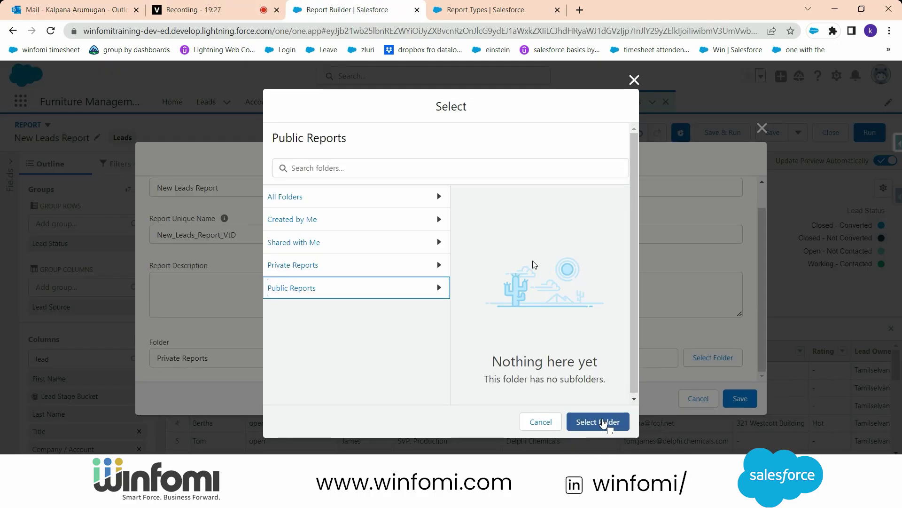
{"action": "left_click", "coordinate": [601, 422]}
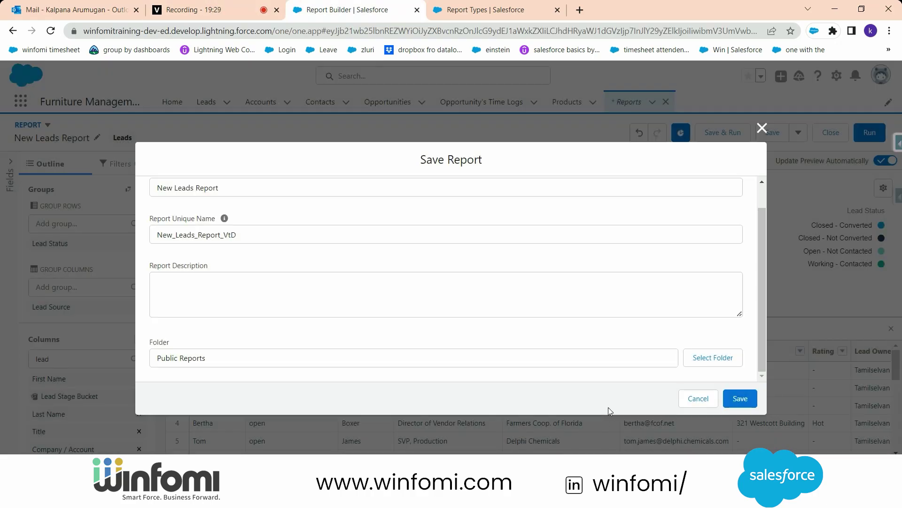
{"action": "left_click", "coordinate": [746, 403]}
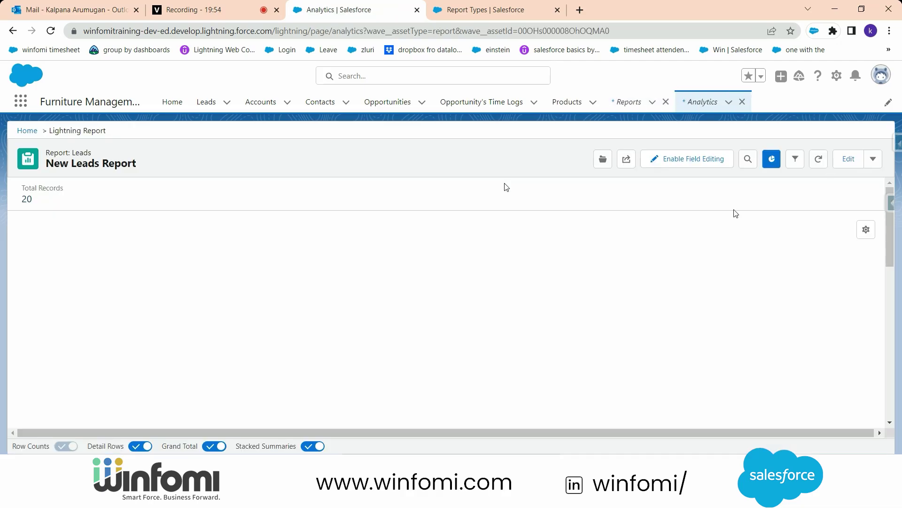
Step: Edit the saved New Leads Report and change its format to Joined Report
{"action": "left_click", "coordinate": [848, 161]}
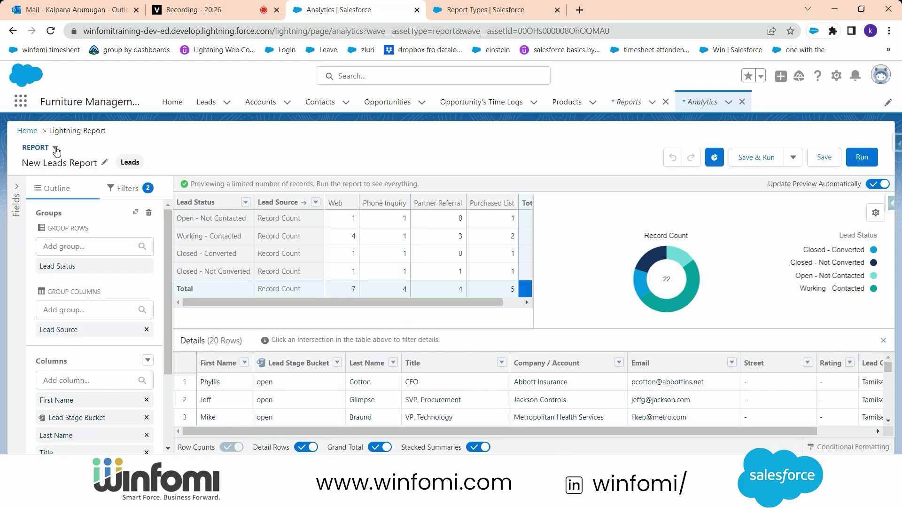
{"action": "left_click", "coordinate": [55, 148]}
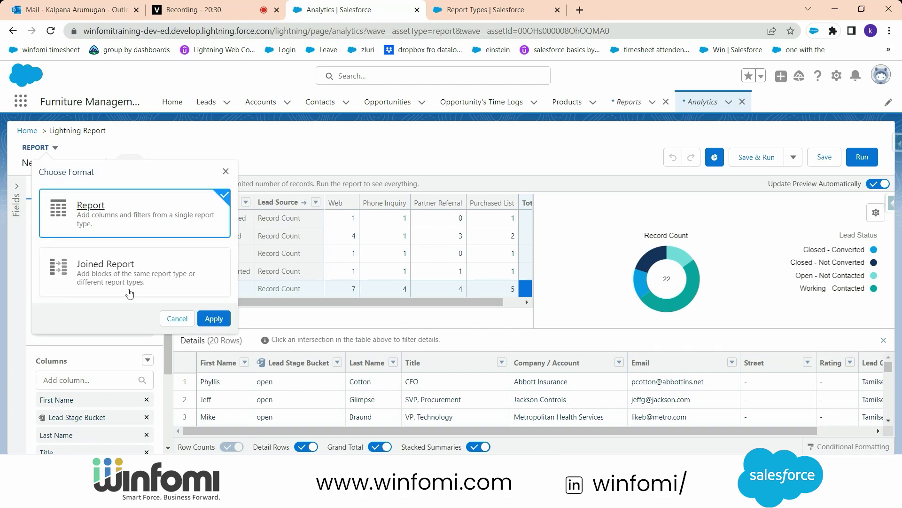
{"action": "left_click", "coordinate": [130, 288]}
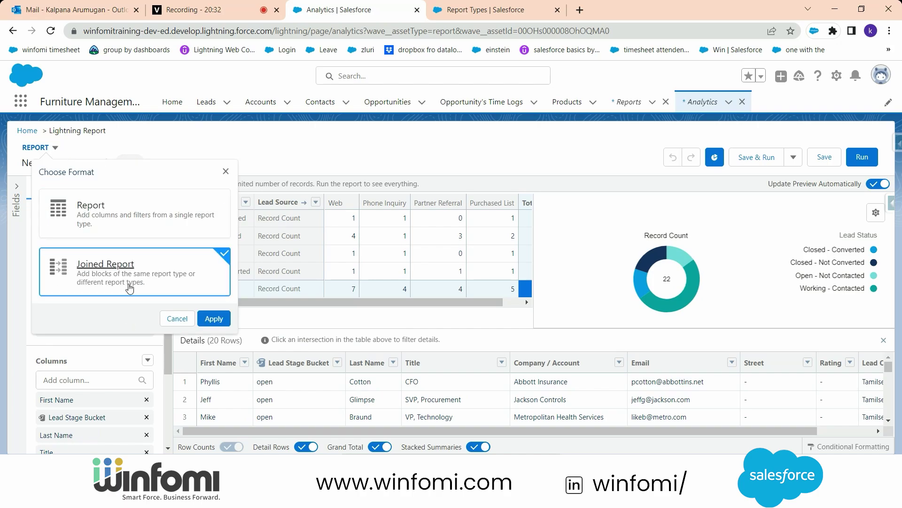
{"action": "left_click", "coordinate": [213, 319]}
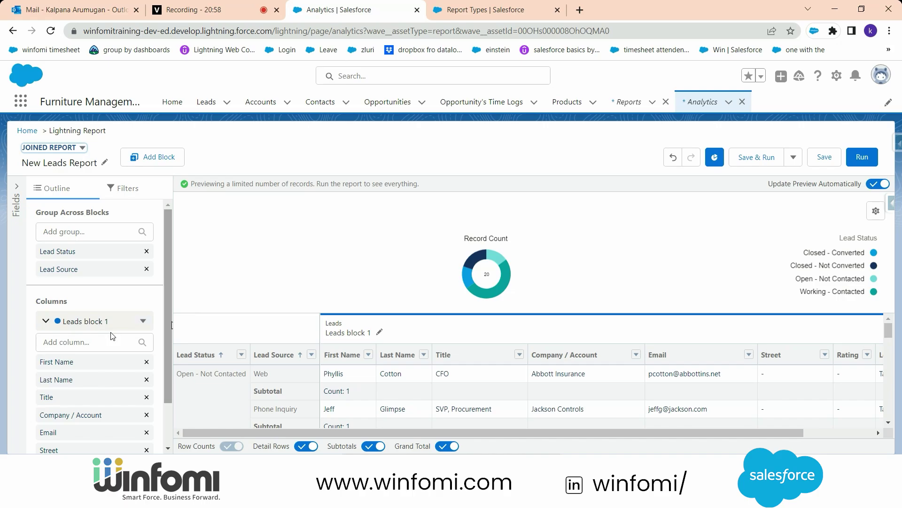
Step: Change the New Leads Report's format from joined back to the standard Report, and save and run it
{"action": "left_click_drag", "start_coordinate": [165, 331], "coordinate": [187, 262]}
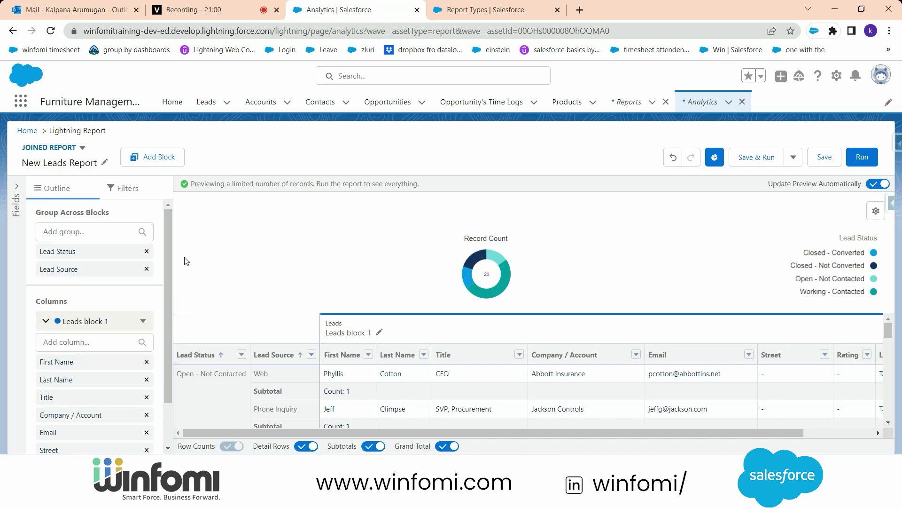
{"action": "left_click", "coordinate": [83, 148]}
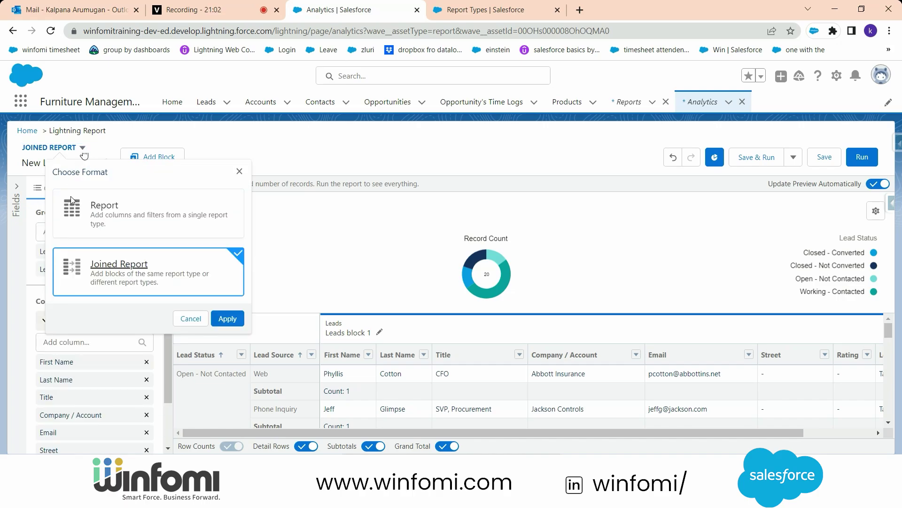
{"action": "left_click", "coordinate": [72, 200]}
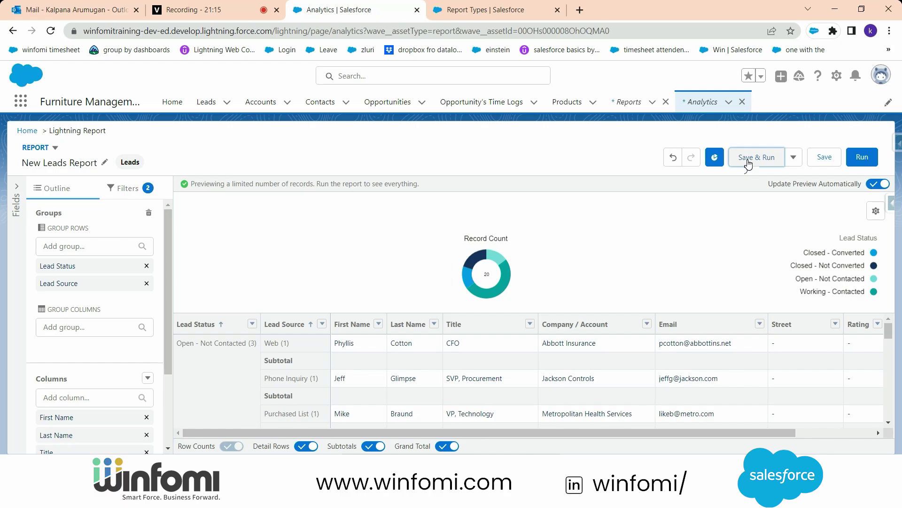
Step: Check the Requirements slide in the slide show, and open the Dashboards list in Salesforce
{"action": "key", "text": "alt+Tab"}
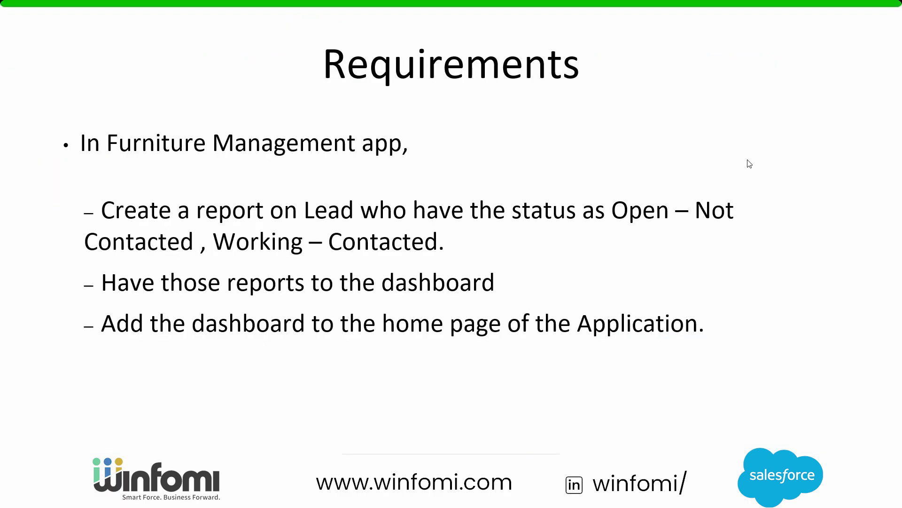
{"action": "key", "text": "alt+Tab"}
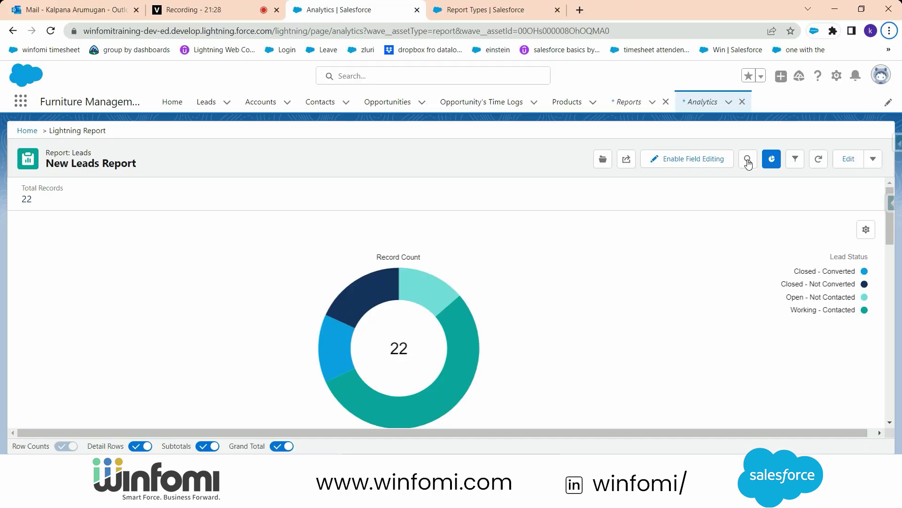
{"action": "left_click", "coordinate": [19, 107]}
{"action": "type", "text": "d"}
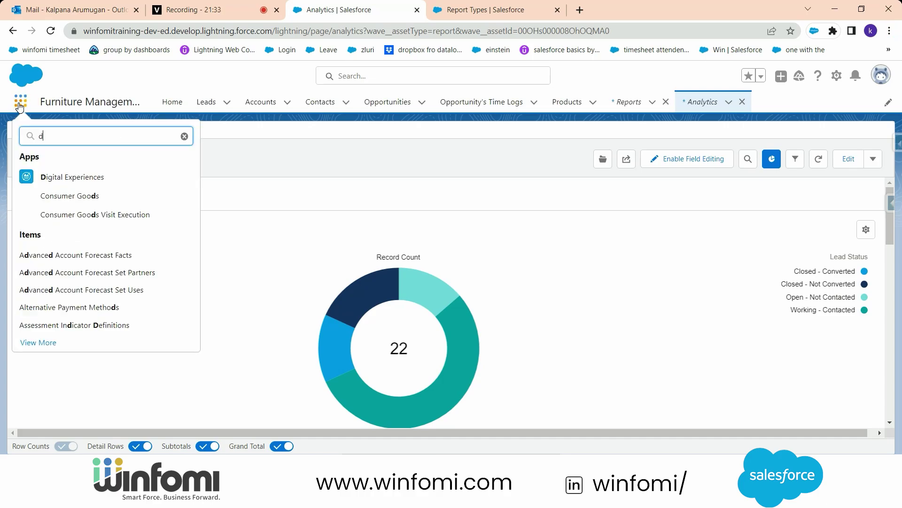
{"action": "type", "text": "ash"}
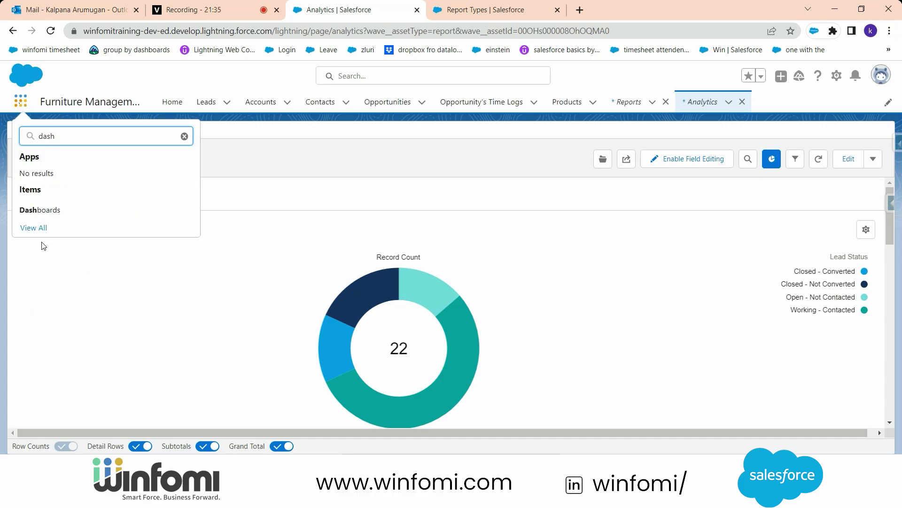
{"action": "left_click", "coordinate": [34, 207]}
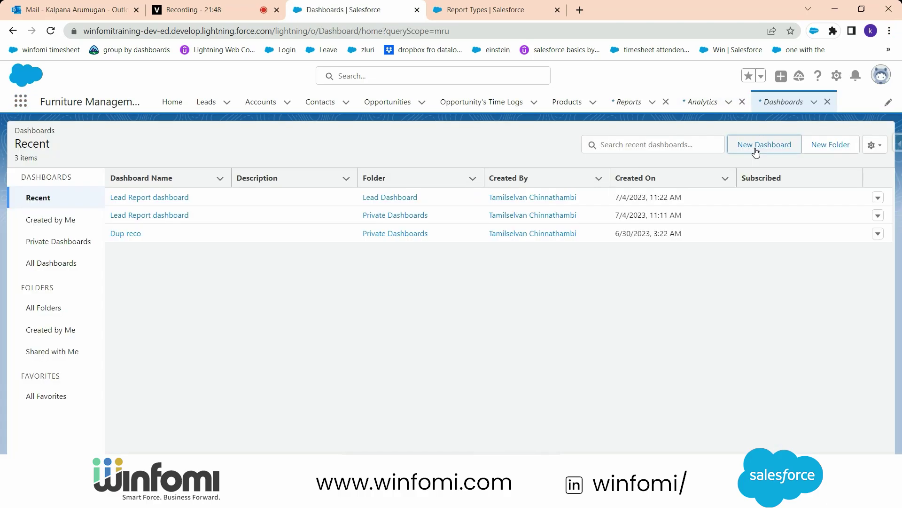
Step: Create a dashboard named New Lead Dashboards in the Lead Dashboard folder
{"action": "left_click", "coordinate": [755, 148]}
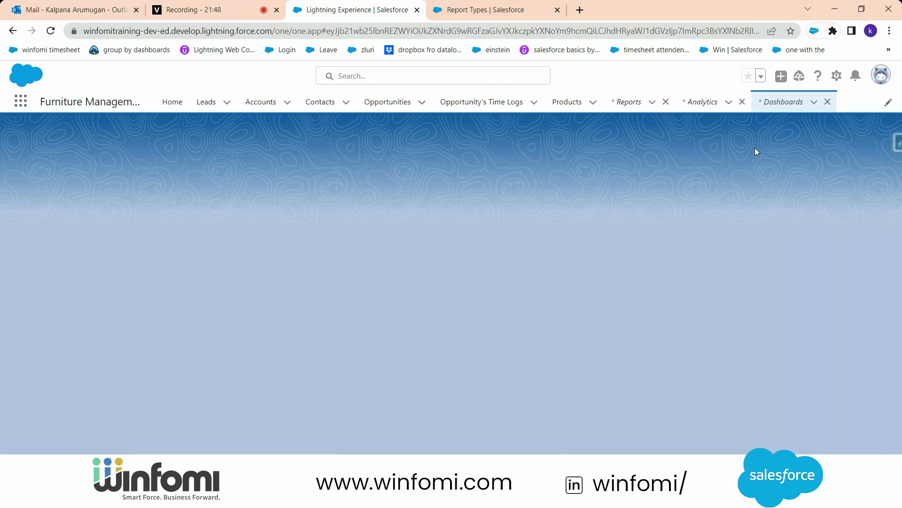
{"action": "type", "text": "New Lead Dashboards"}
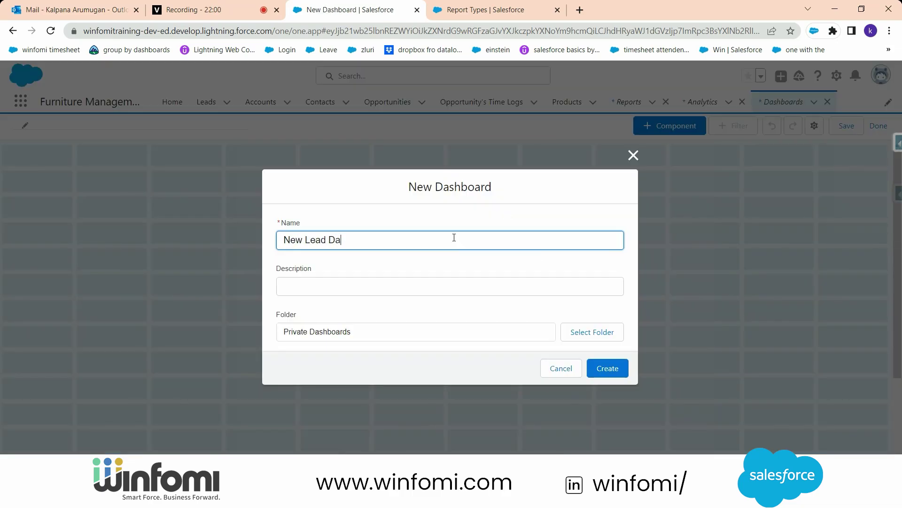
{"action": "left_click", "coordinate": [601, 335]}
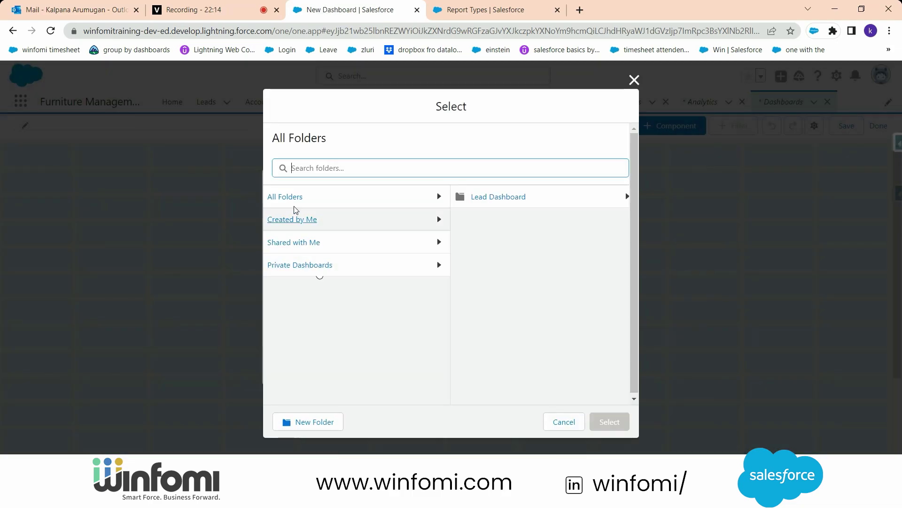
{"action": "left_click", "coordinate": [496, 197]}
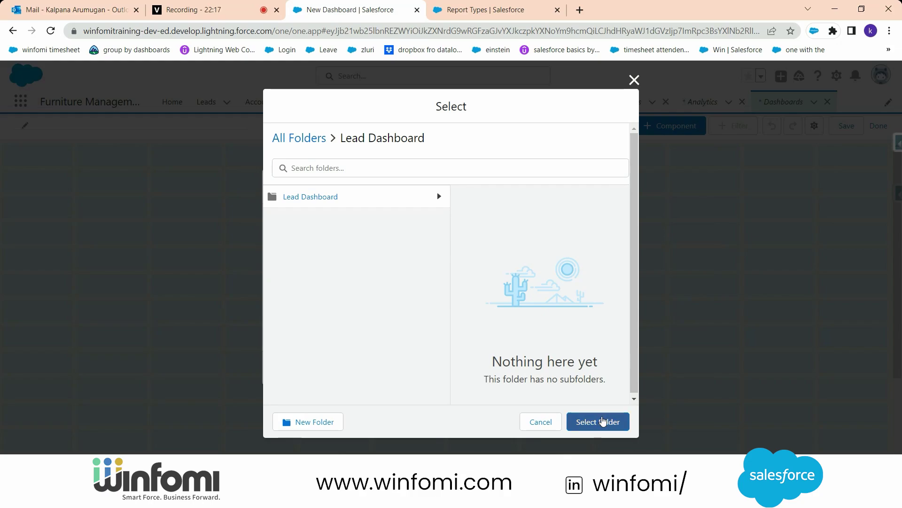
{"action": "left_click", "coordinate": [603, 421]}
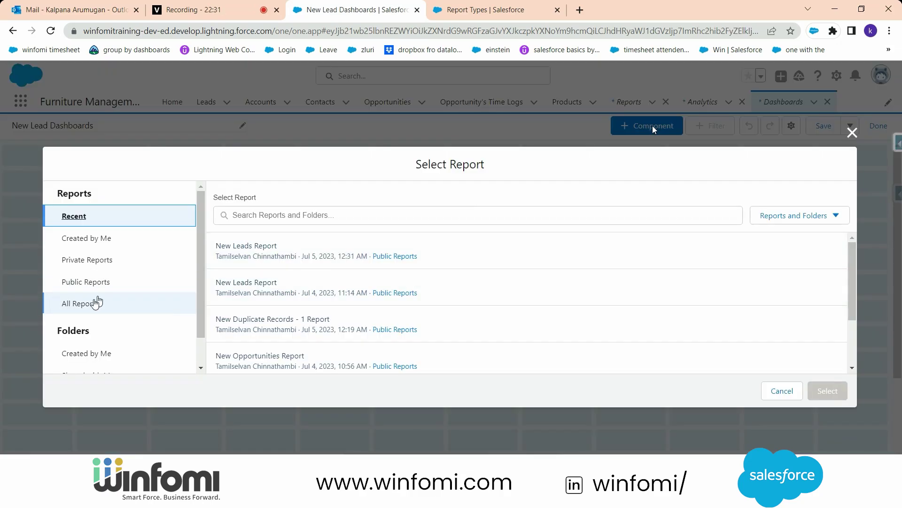
Step: Add a dashboard component from the New Duplicate Records - 1 Report, displayed as a donut chart without the report's chart settings
{"action": "left_click", "coordinate": [94, 303]}
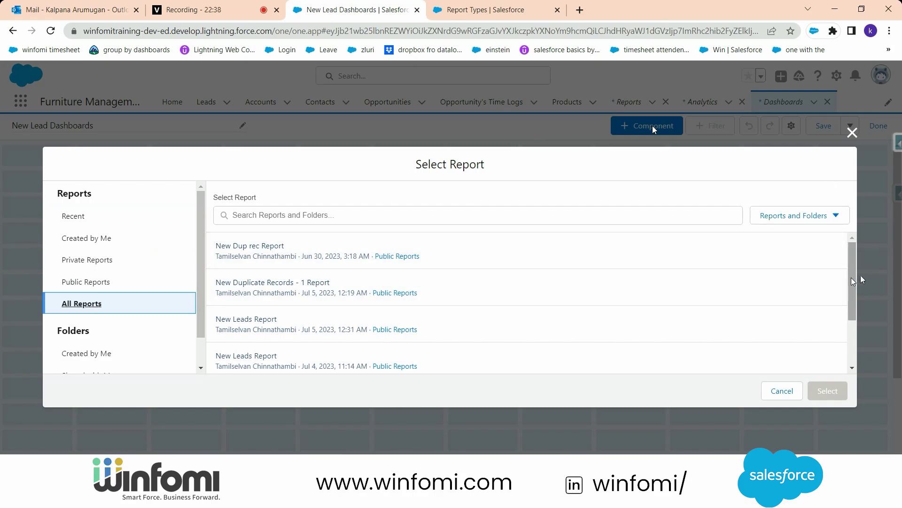
{"action": "left_click", "coordinate": [362, 286]}
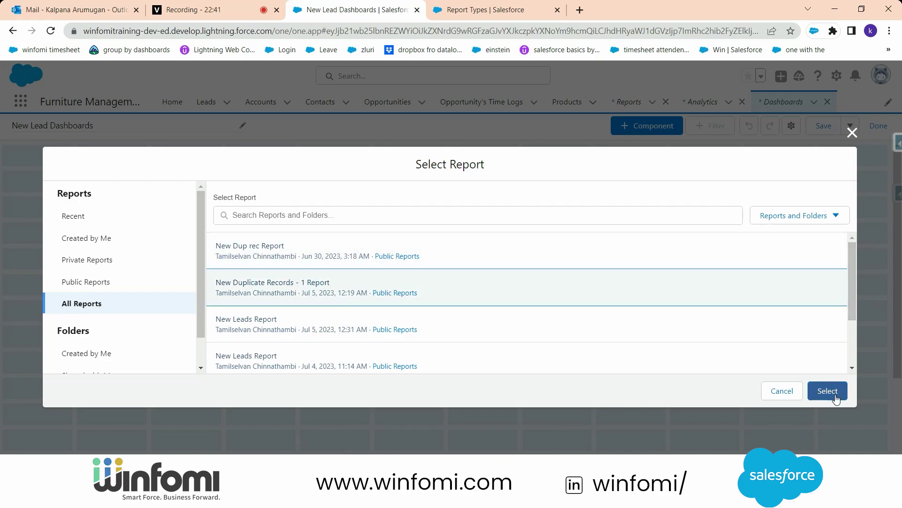
{"action": "left_click", "coordinate": [827, 390]}
{"action": "left_click", "coordinate": [244, 236]}
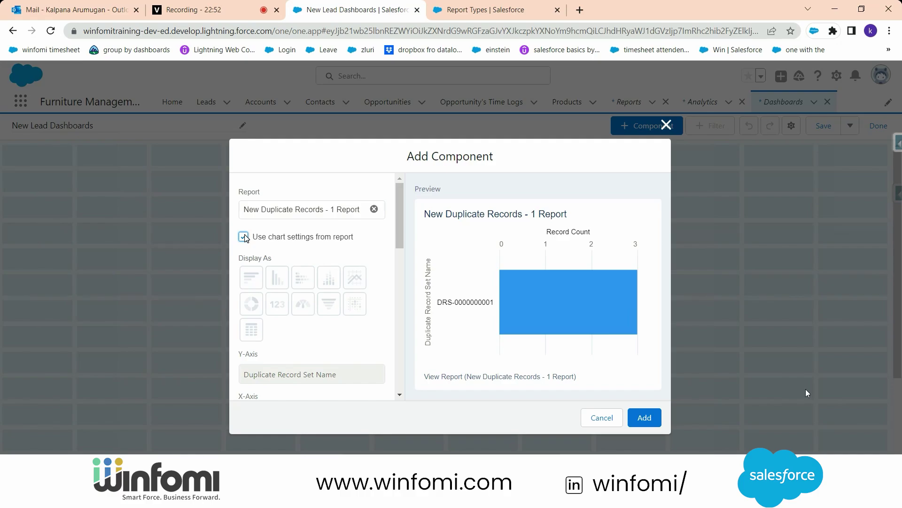
{"action": "left_click", "coordinate": [244, 237]}
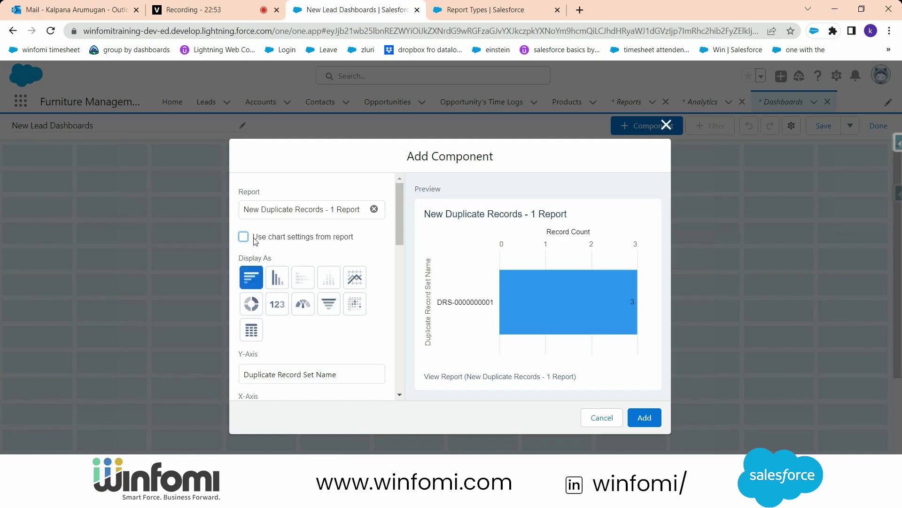
{"action": "left_click", "coordinate": [251, 305]}
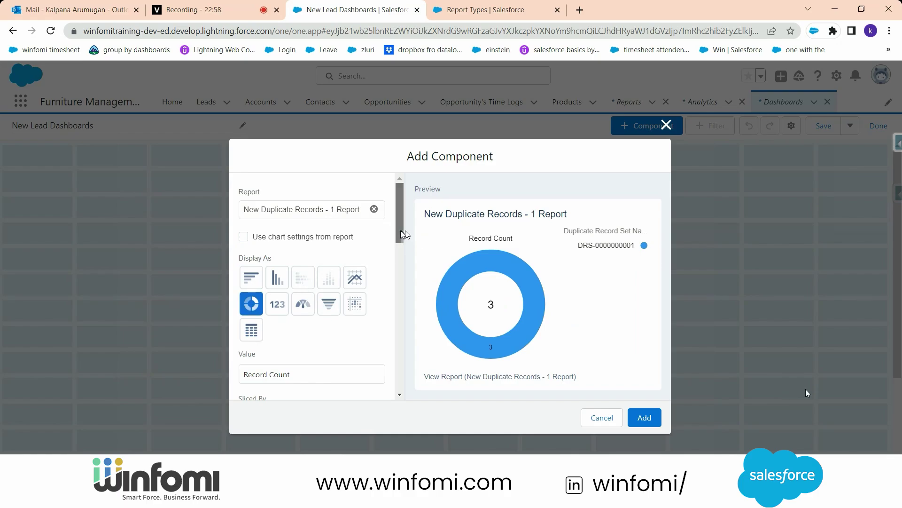
{"action": "left_click_drag", "start_coordinate": [400, 230], "coordinate": [398, 345]}
{"action": "left_click", "coordinate": [644, 417]}
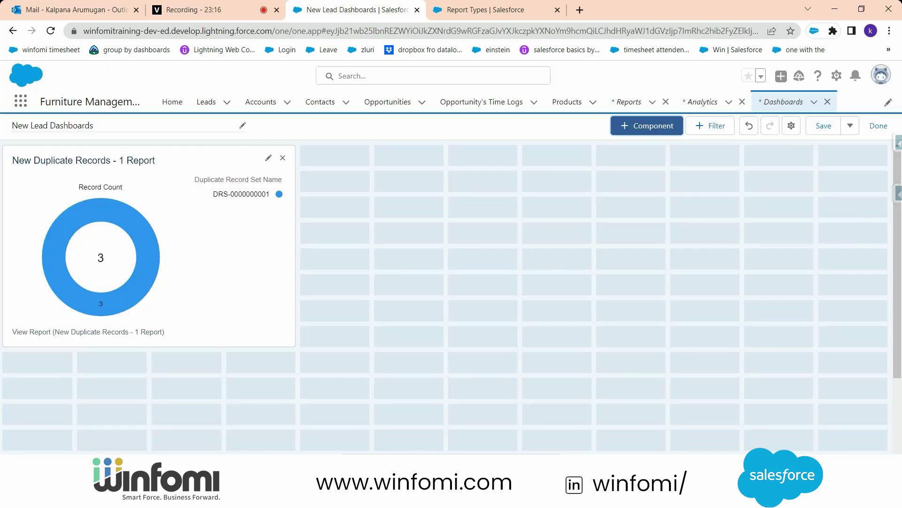
Step: Add the New Leads Report as a donut chart component and place it beside the duplicate records chart
{"action": "left_click", "coordinate": [642, 128]}
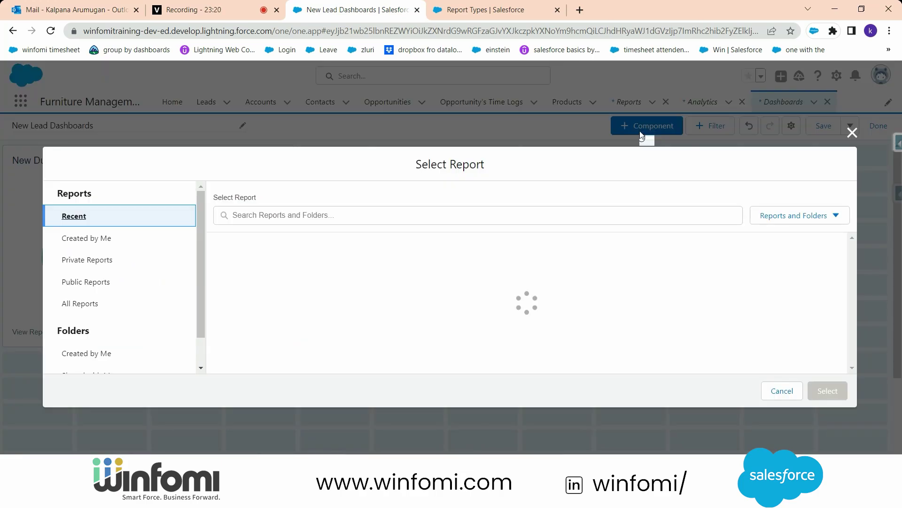
{"action": "left_click", "coordinate": [263, 295]}
{"action": "left_click", "coordinate": [828, 391]}
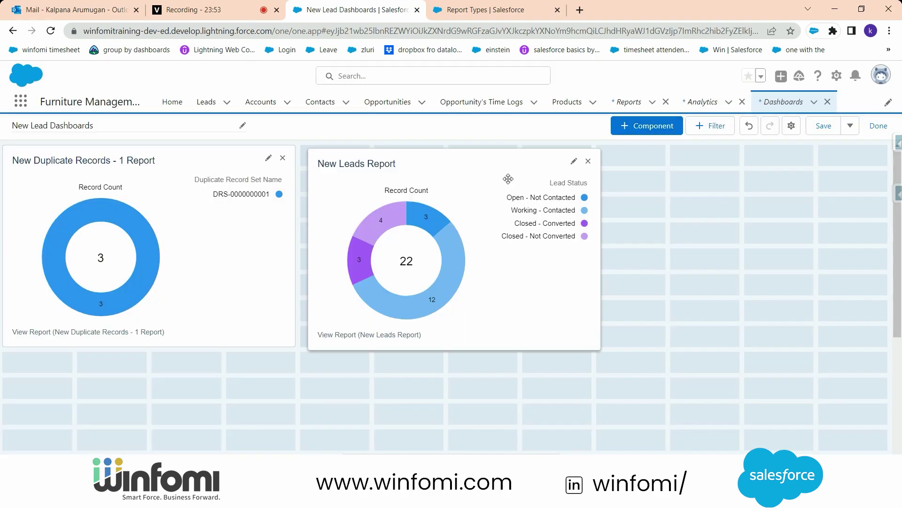
{"action": "left_click_drag", "start_coordinate": [507, 177], "coordinate": [504, 180]}
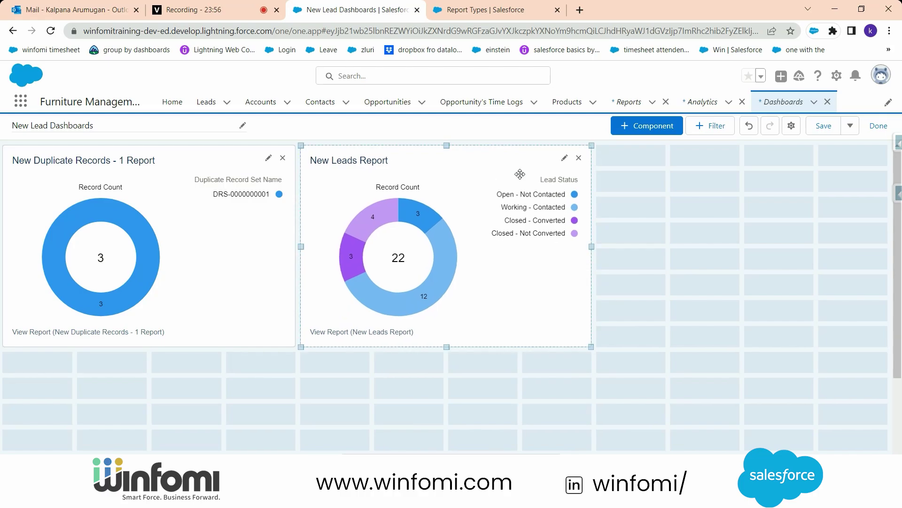
Step: Save the New Lead Dashboards dashboard and finish editing it
{"action": "left_click", "coordinate": [830, 133]}
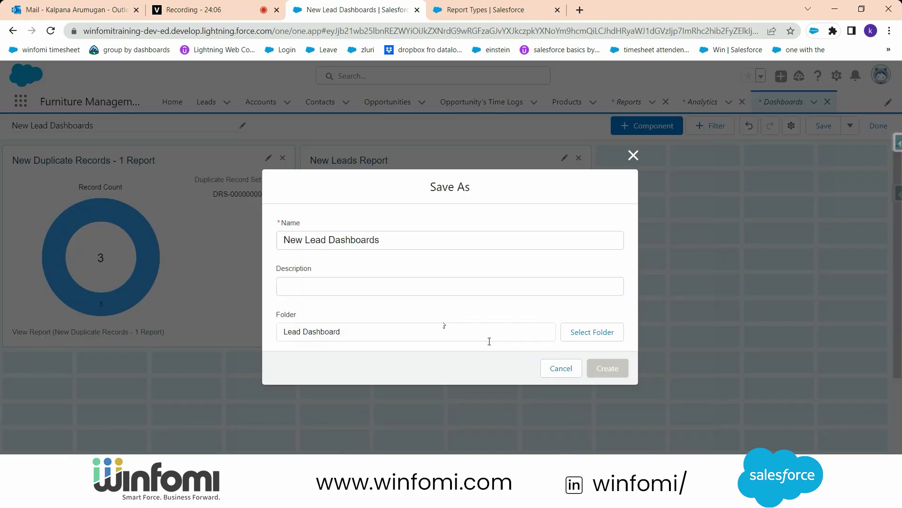
{"action": "left_click", "coordinate": [633, 155]}
{"action": "left_click", "coordinate": [815, 126]}
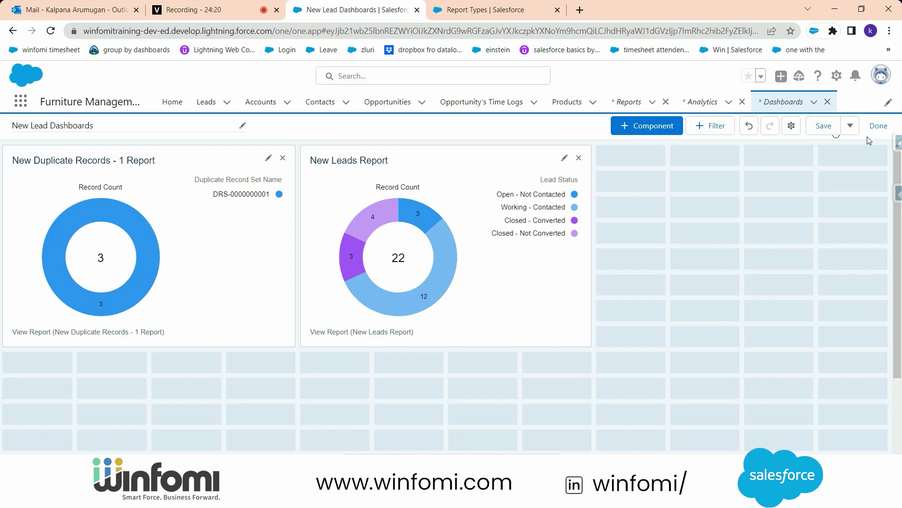
{"action": "left_click", "coordinate": [878, 127]}
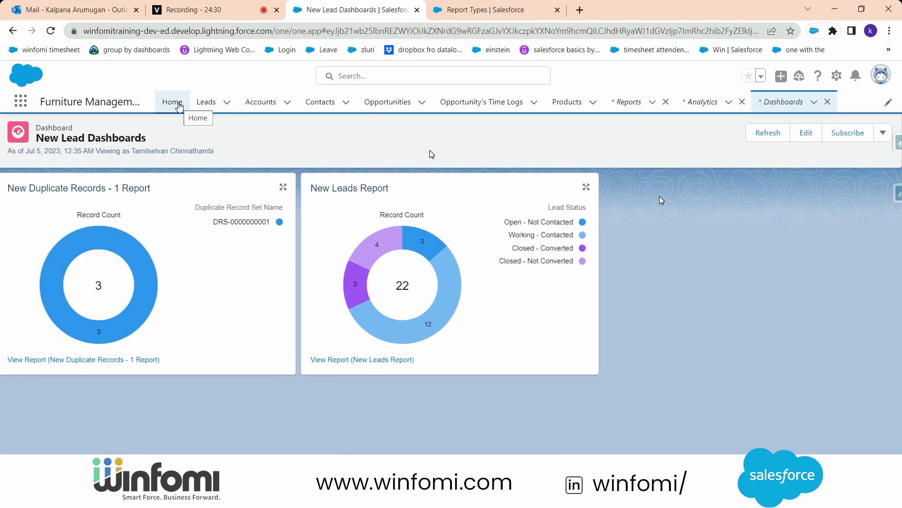
Step: Edit the app's home page and add a Dashboard component showing New Lead Dashboards below the Lead Report dashboard
{"action": "left_click", "coordinate": [180, 106]}
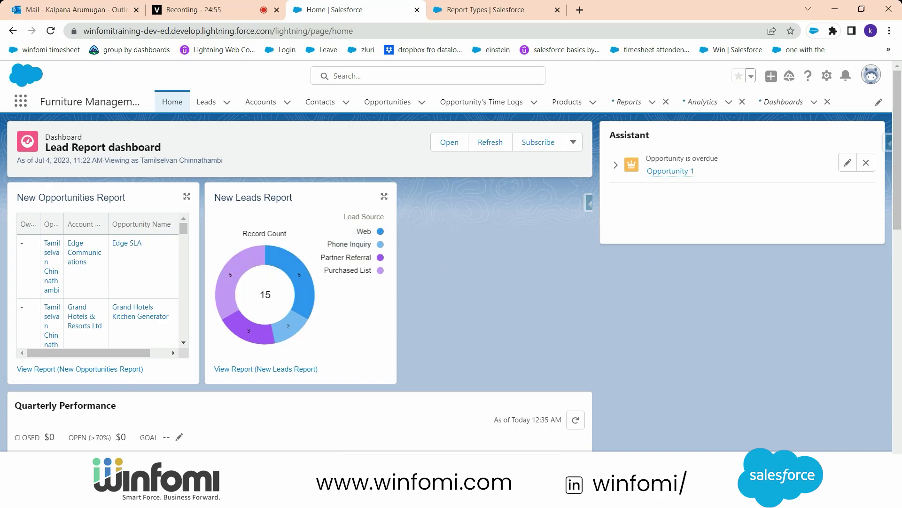
{"action": "left_click", "coordinate": [827, 75]}
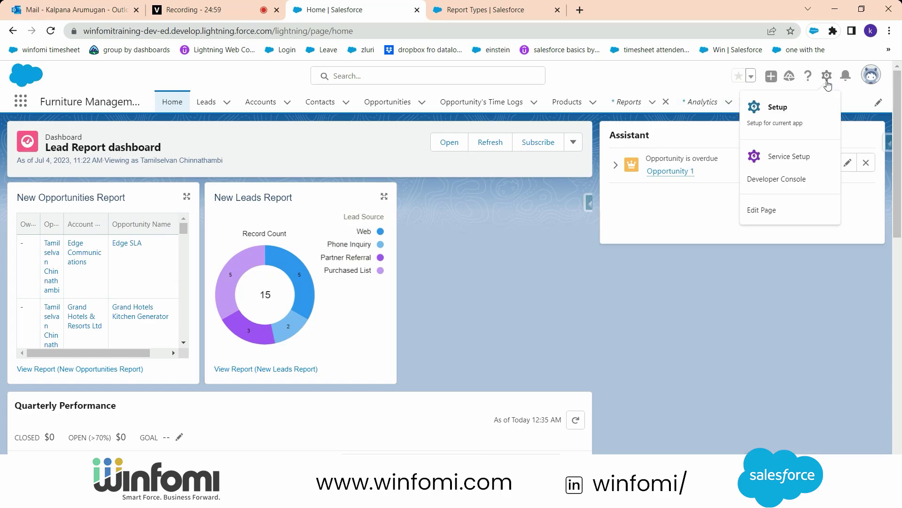
{"action": "left_click", "coordinate": [790, 207]}
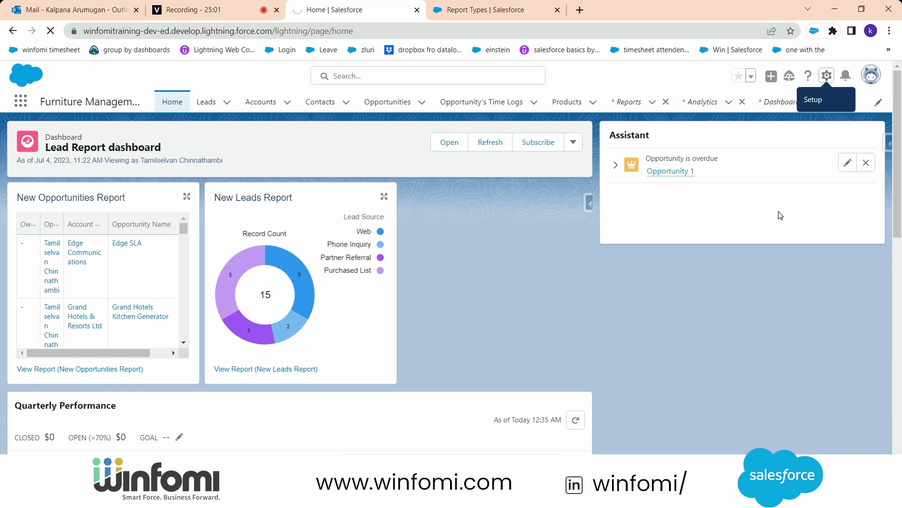
{"action": "left_click_drag", "start_coordinate": [47, 272], "coordinate": [192, 222]}
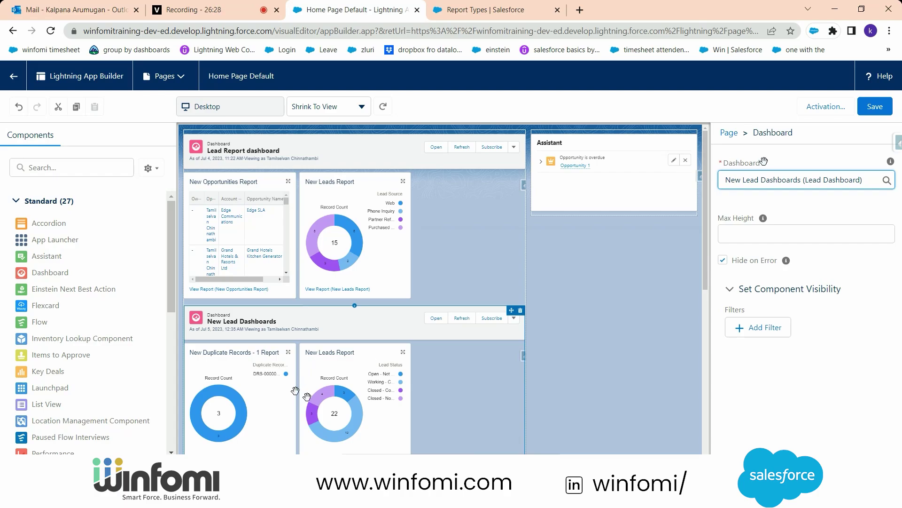
Step: Save the Home Page Default page and review its app default and app-and-profile activation options
{"action": "left_click", "coordinate": [868, 114]}
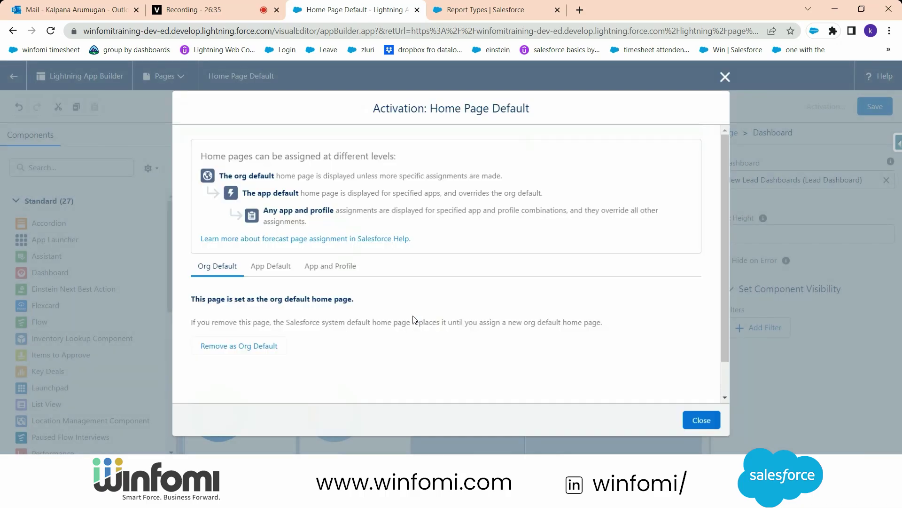
{"action": "left_click", "coordinate": [288, 271]}
{"action": "left_click", "coordinate": [341, 266]}
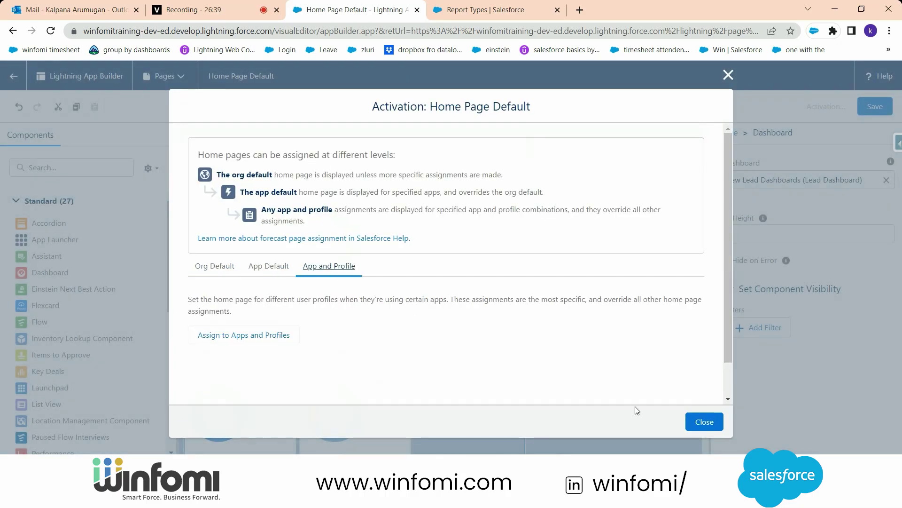
{"action": "left_click", "coordinate": [689, 418]}
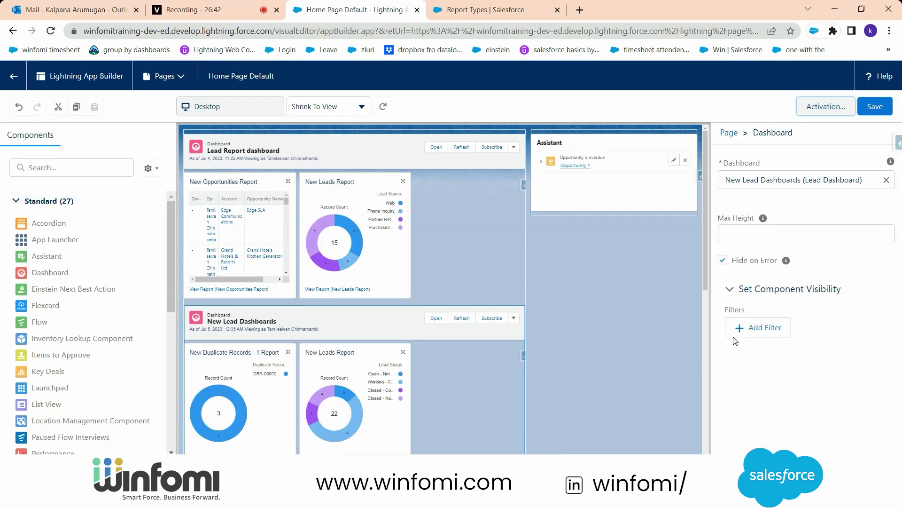
{"action": "left_click", "coordinate": [873, 106]}
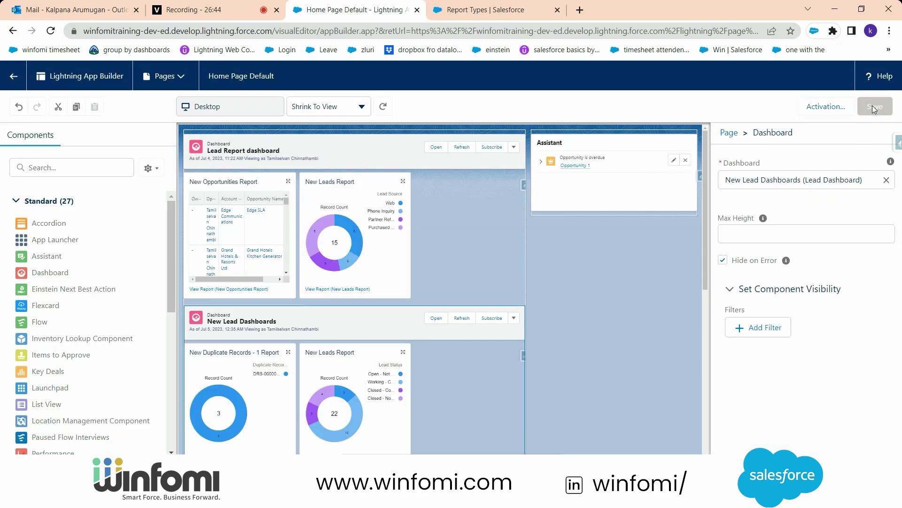
Step: Duplicate the page editor's browser tab, return to the home page there and view the New Lead Dashboards charts
{"action": "right_click", "coordinate": [381, 4]}
{"action": "left_click", "coordinate": [414, 90]}
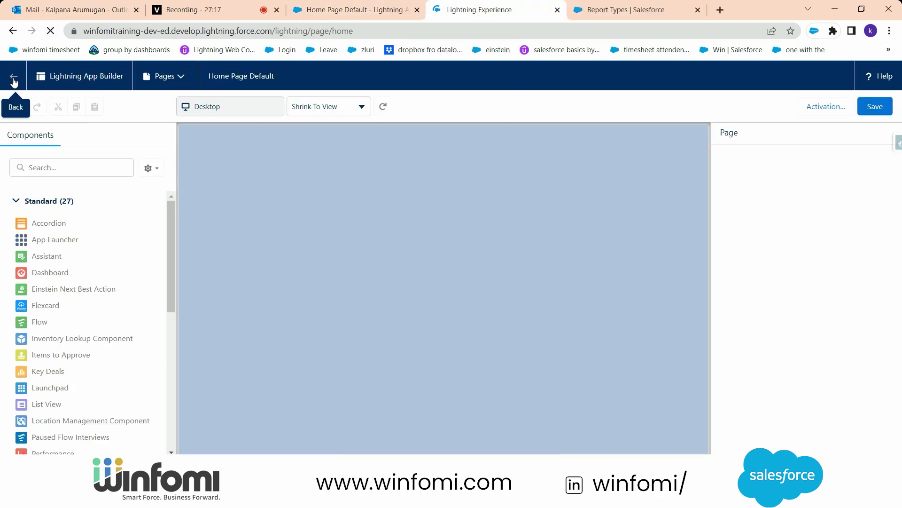
{"action": "left_click", "coordinate": [13, 81]}
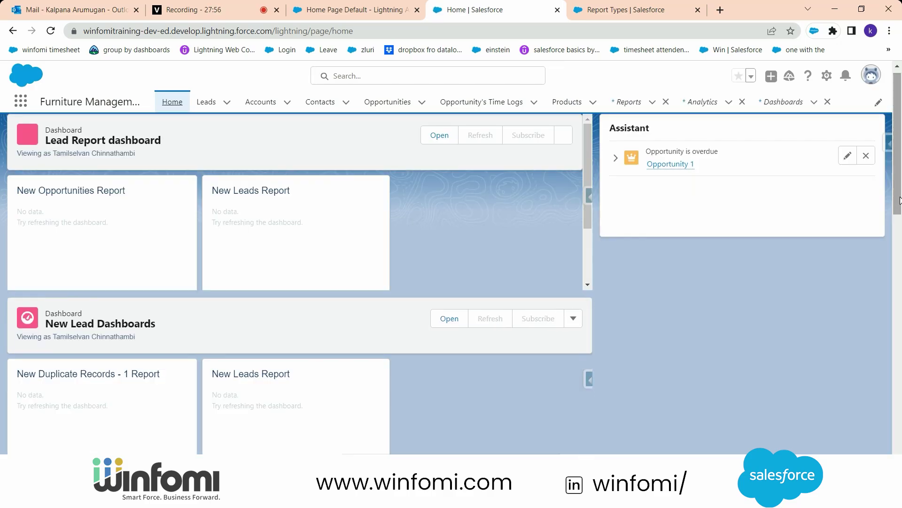
{"action": "left_click_drag", "start_coordinate": [899, 197], "coordinate": [894, 263]}
{"action": "scroll", "coordinate": [214, 294], "scroll_direction": "down", "scroll_amount": 1}
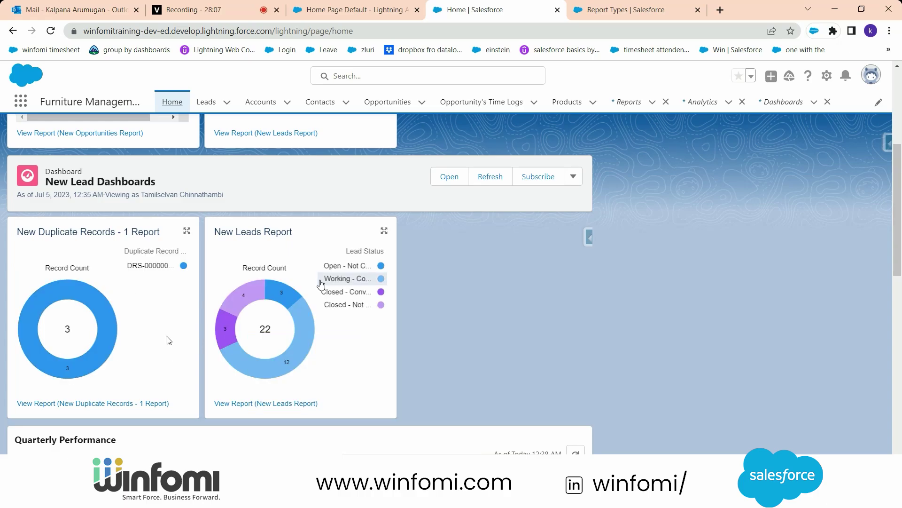
Step: Switch to the PowerPoint slide show and advance to the Assesment Details slide
{"action": "key", "text": "alt+Tab"}
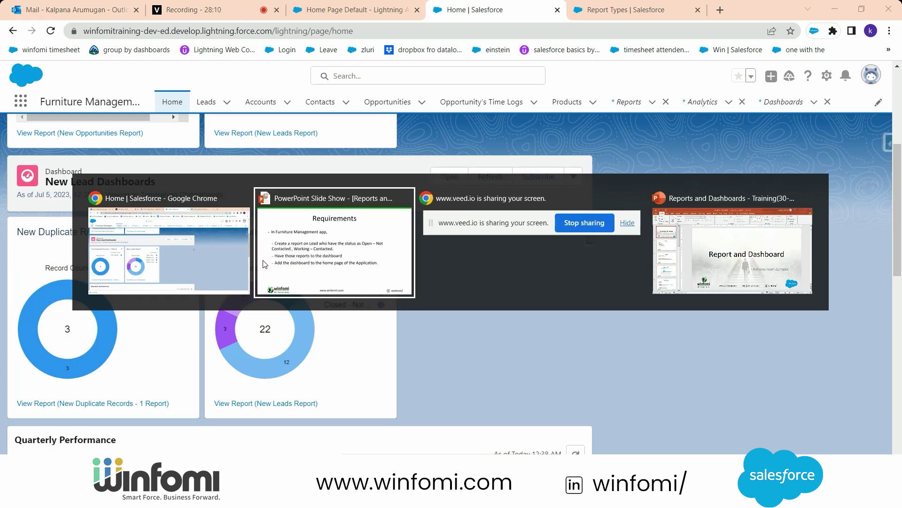
{"action": "key", "text": "Right"}
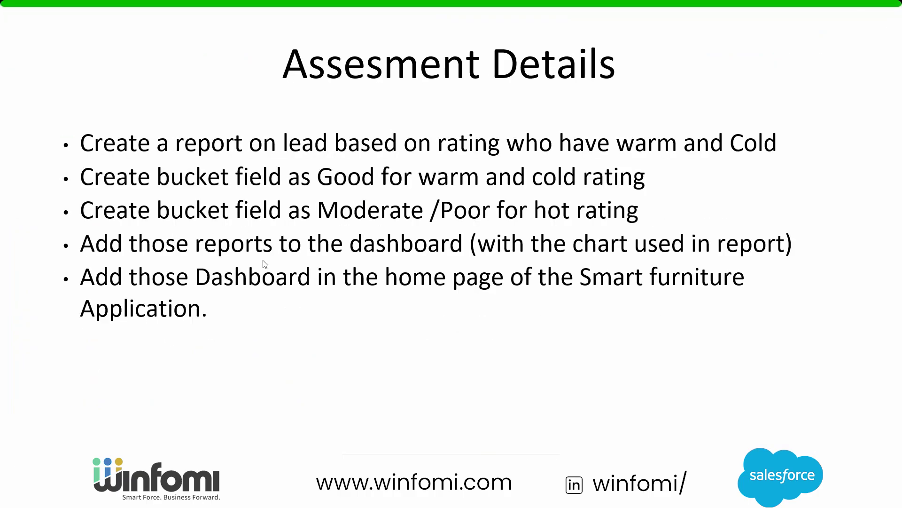